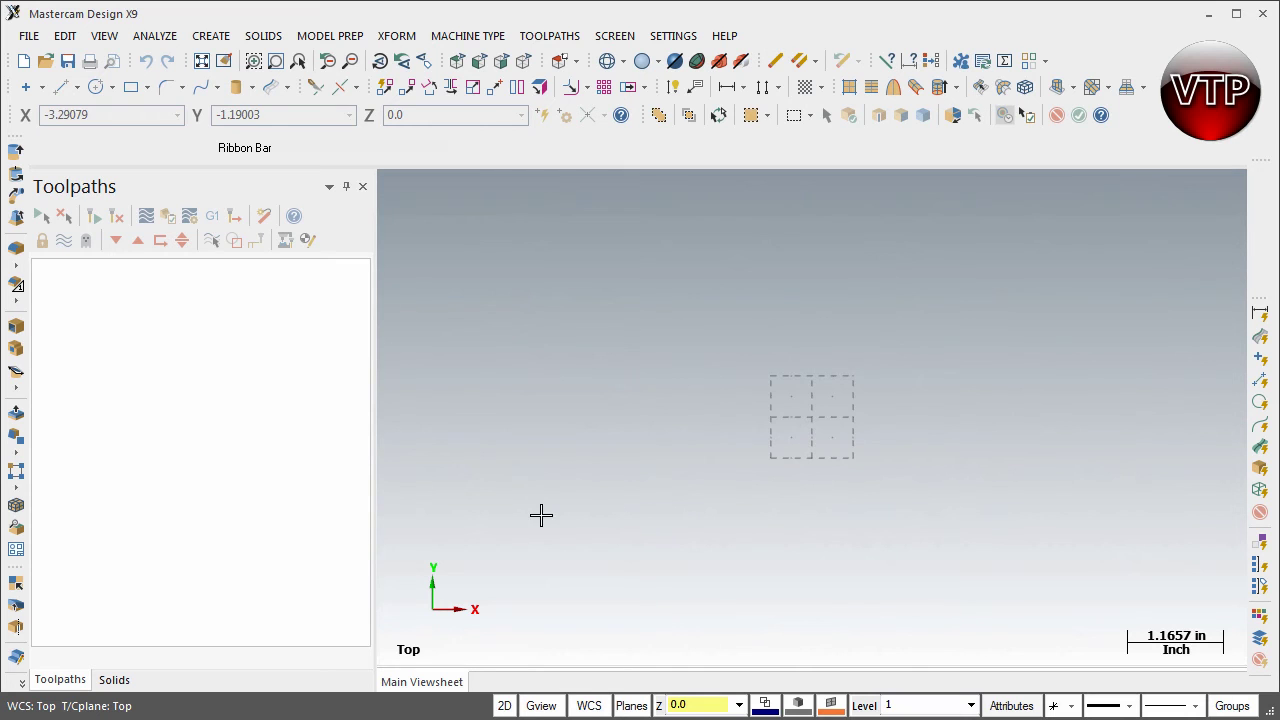
- Switch to Front view and set both the construction plane and graphics view to Front (WCS)
{"action": "left_click", "coordinate": [480, 63]}
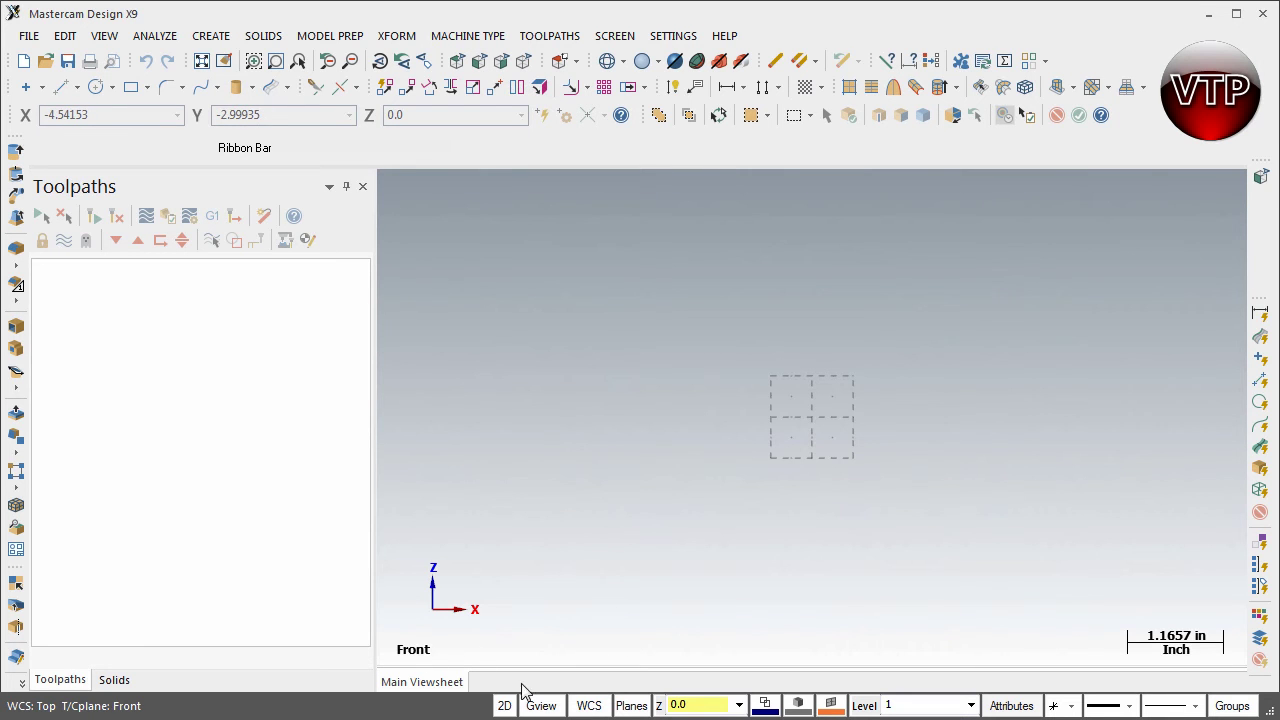
{"action": "left_click", "coordinate": [632, 706]}
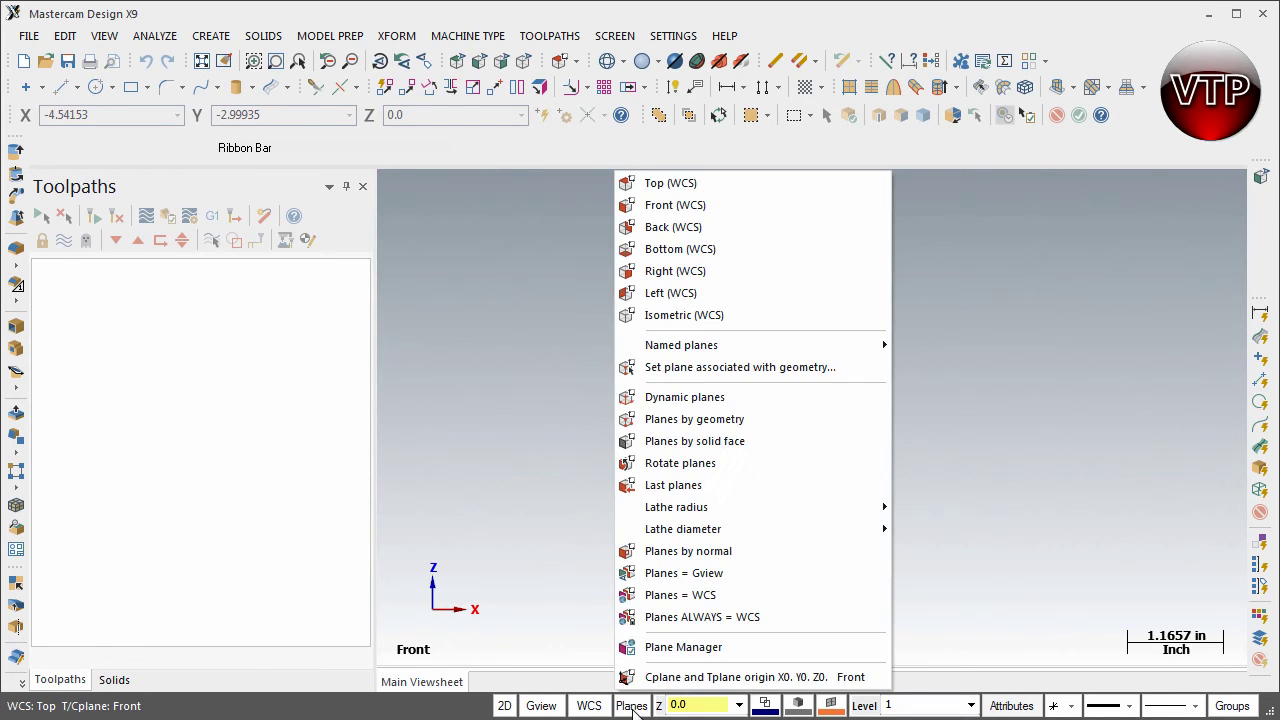
{"action": "left_click", "coordinate": [678, 205]}
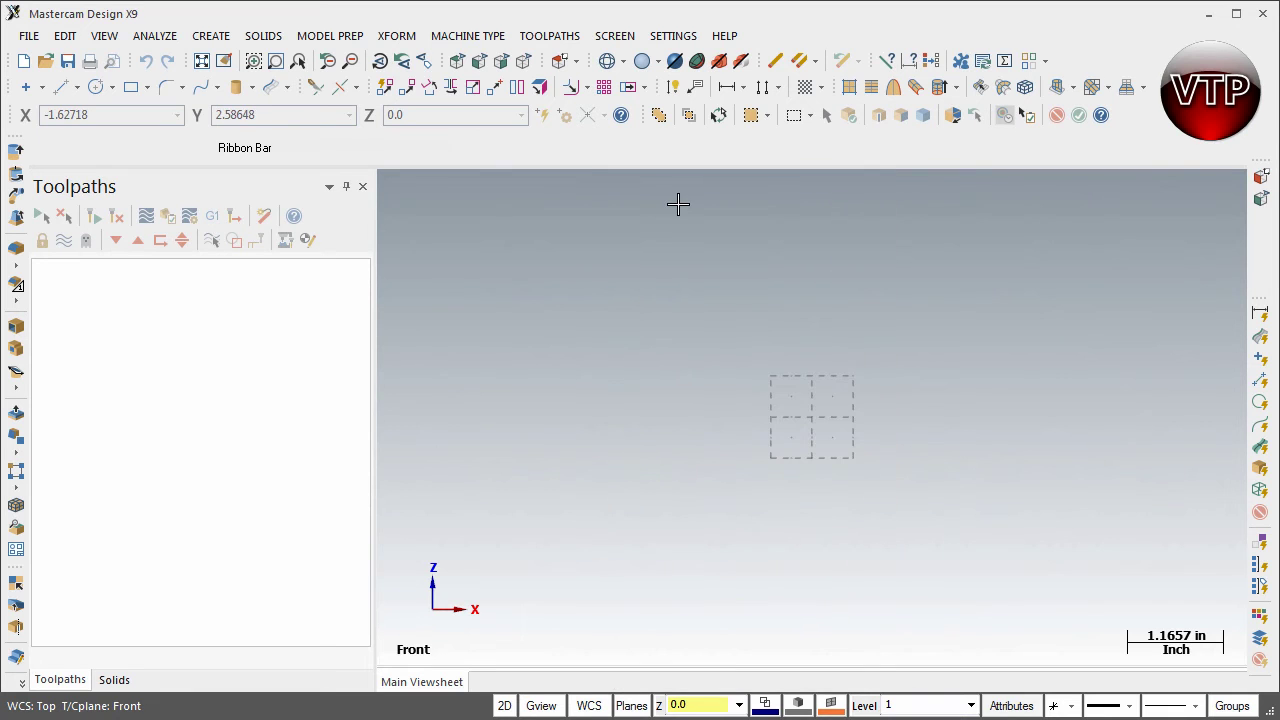
{"action": "left_click", "coordinate": [541, 706]}
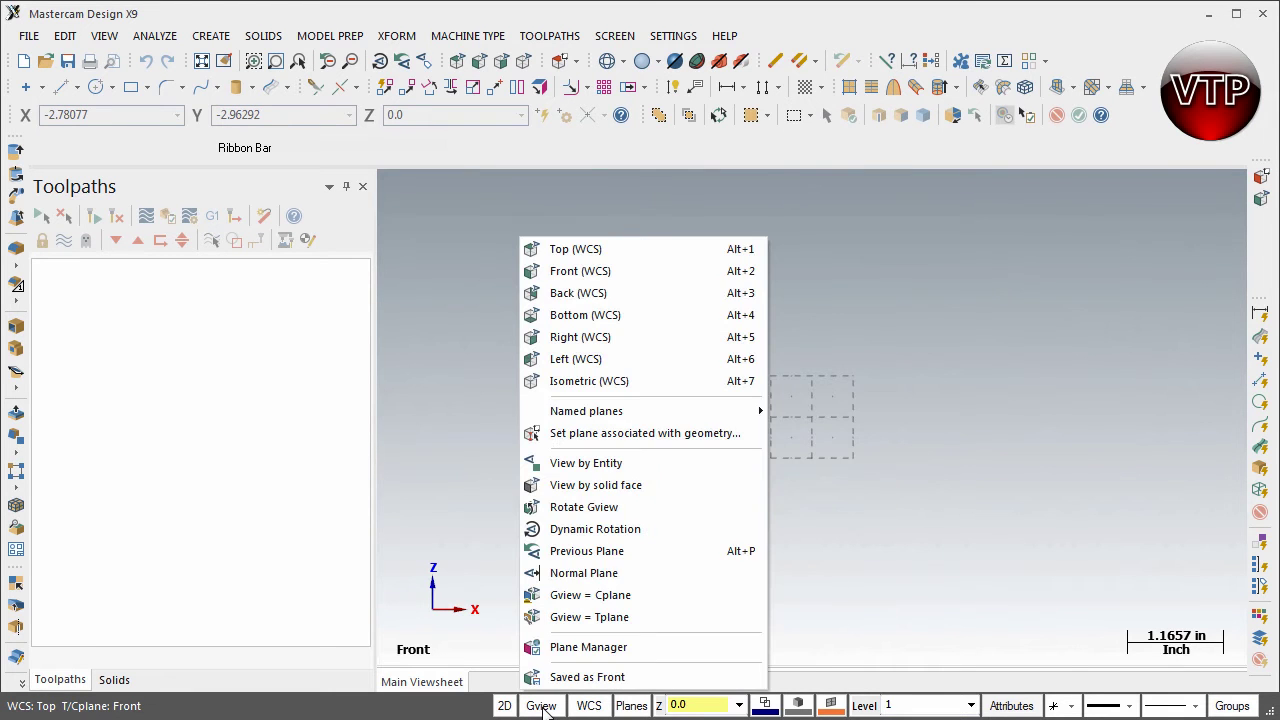
{"action": "left_click", "coordinate": [570, 272]}
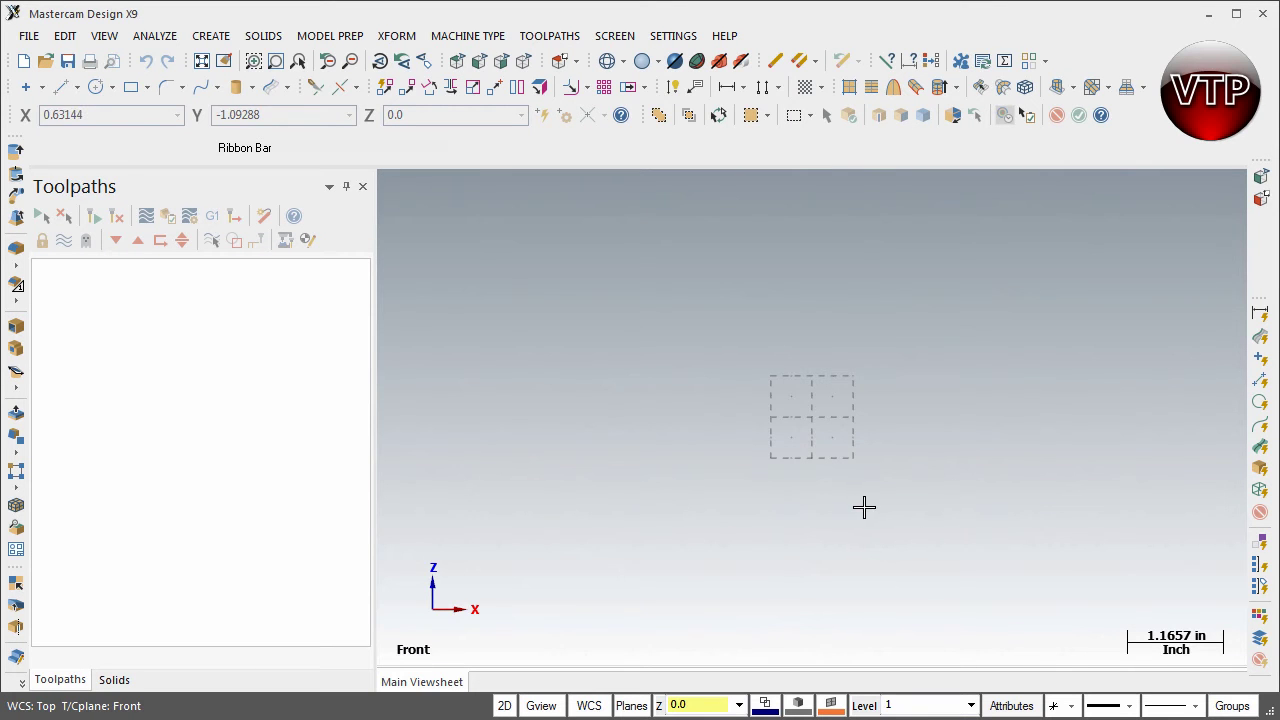
- Draw a 0.5 vertical line upward from the origin
{"action": "left_click", "coordinate": [60, 91]}
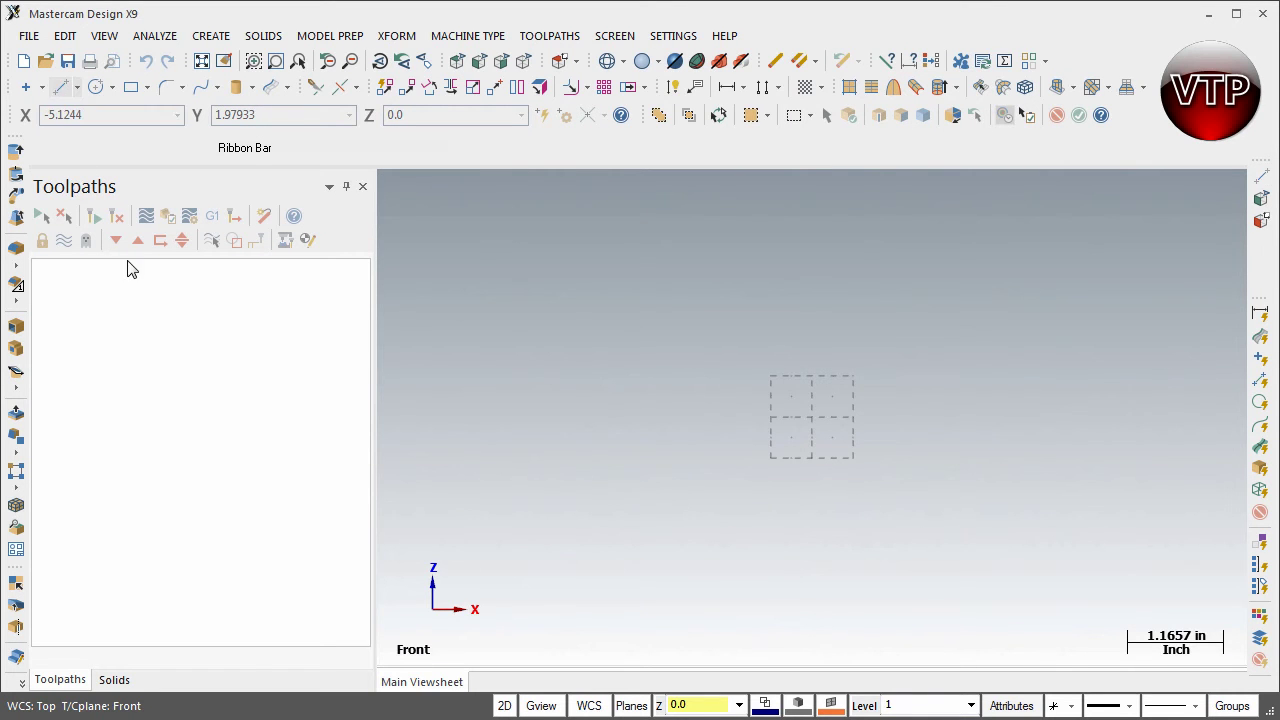
{"action": "left_click", "coordinate": [813, 417]}
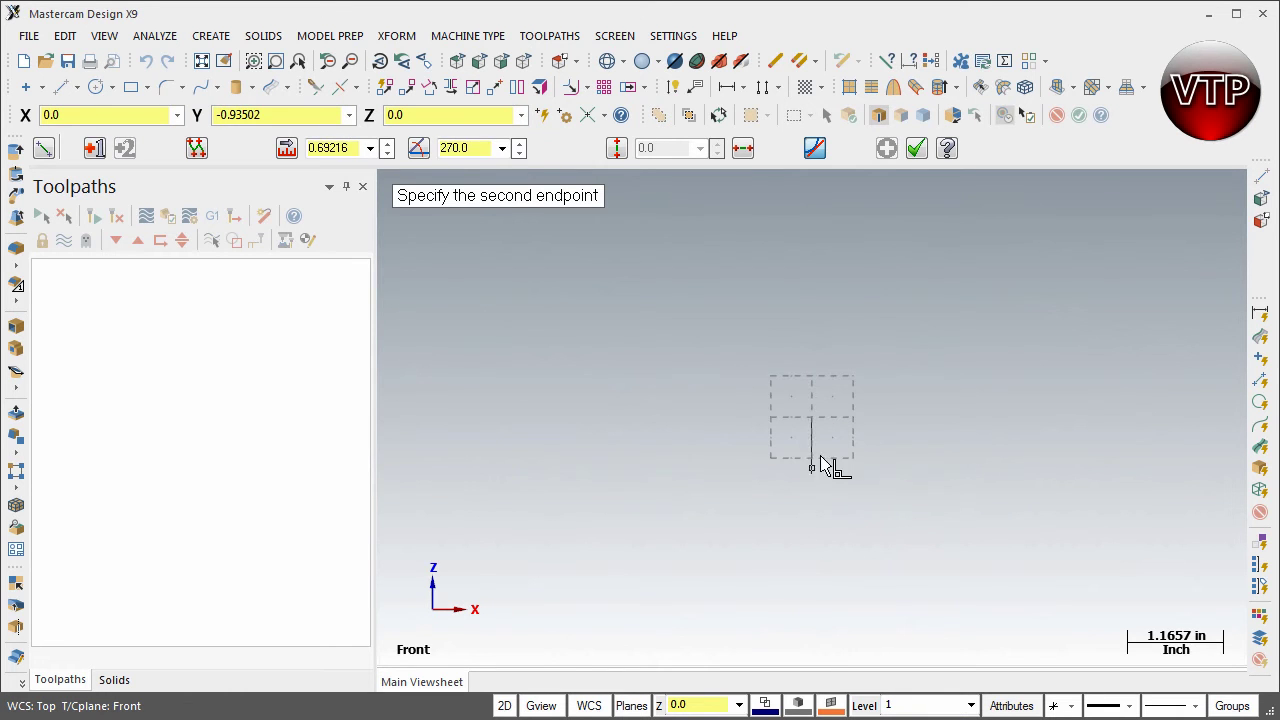
{"action": "left_click", "coordinate": [811, 348]}
{"action": "left_click", "coordinate": [348, 154]}
{"action": "type", "text": "0.5"}
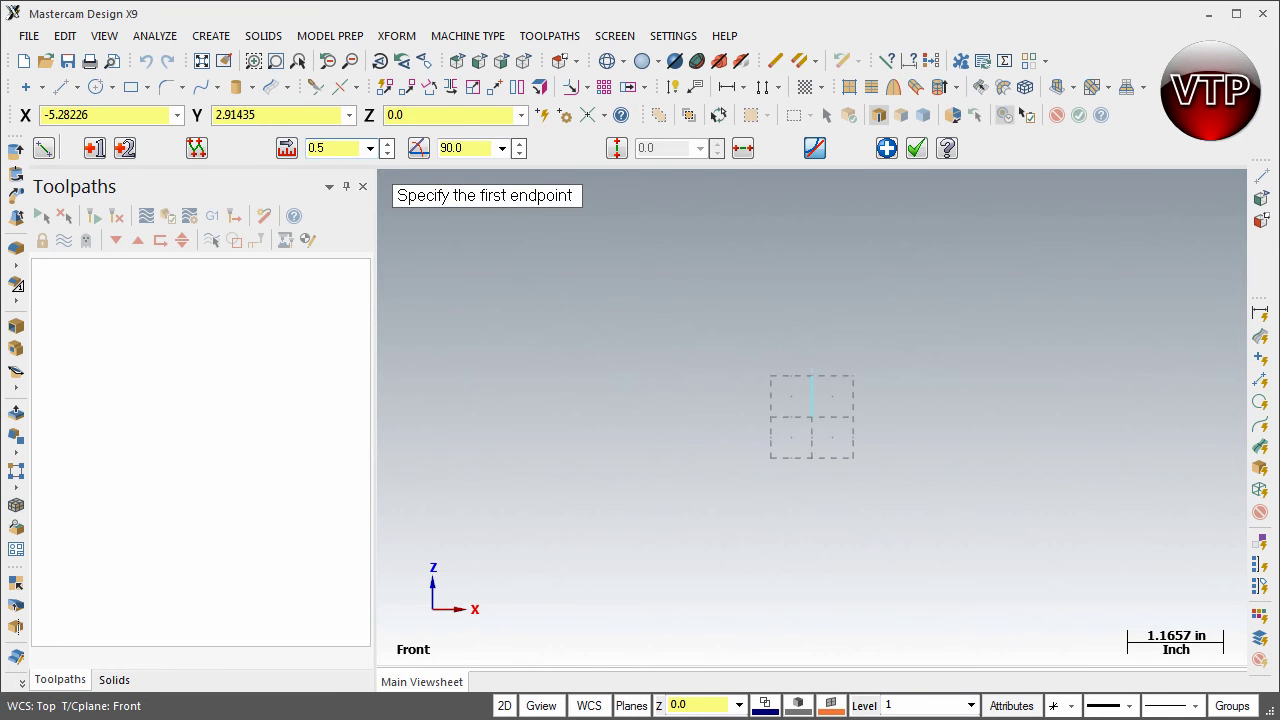
{"action": "left_click", "coordinate": [887, 148]}
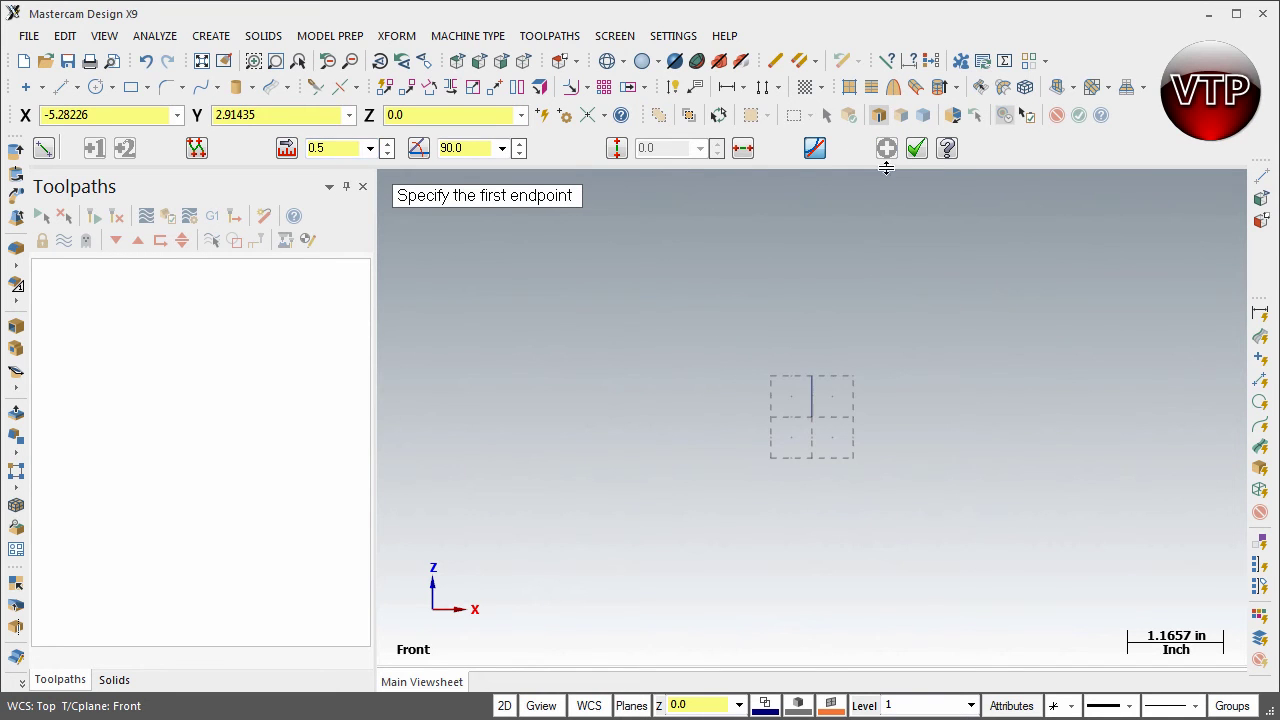
- Draw a 2.5 horizontal line leftward from the origin
{"action": "left_click", "coordinate": [812, 418]}
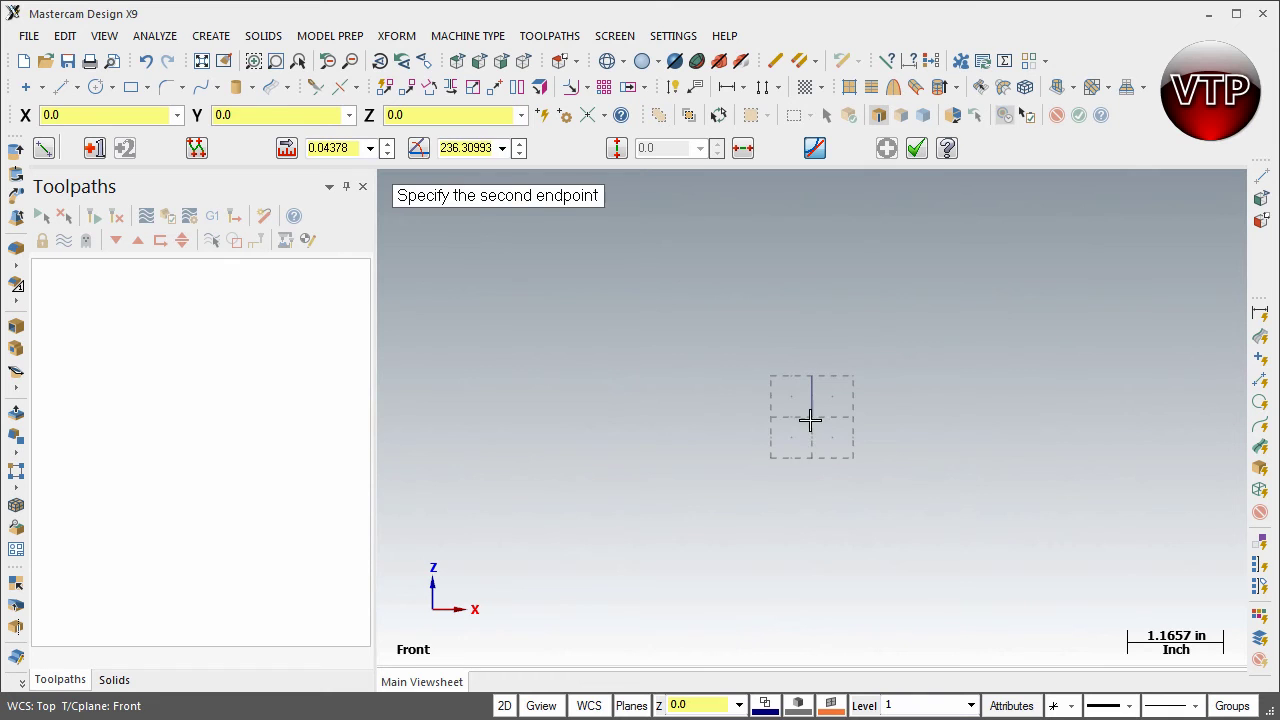
{"action": "left_click", "coordinate": [505, 418]}
{"action": "left_click", "coordinate": [349, 148]}
{"action": "type", "text": "2.5"}
{"action": "key", "text": "Return"}
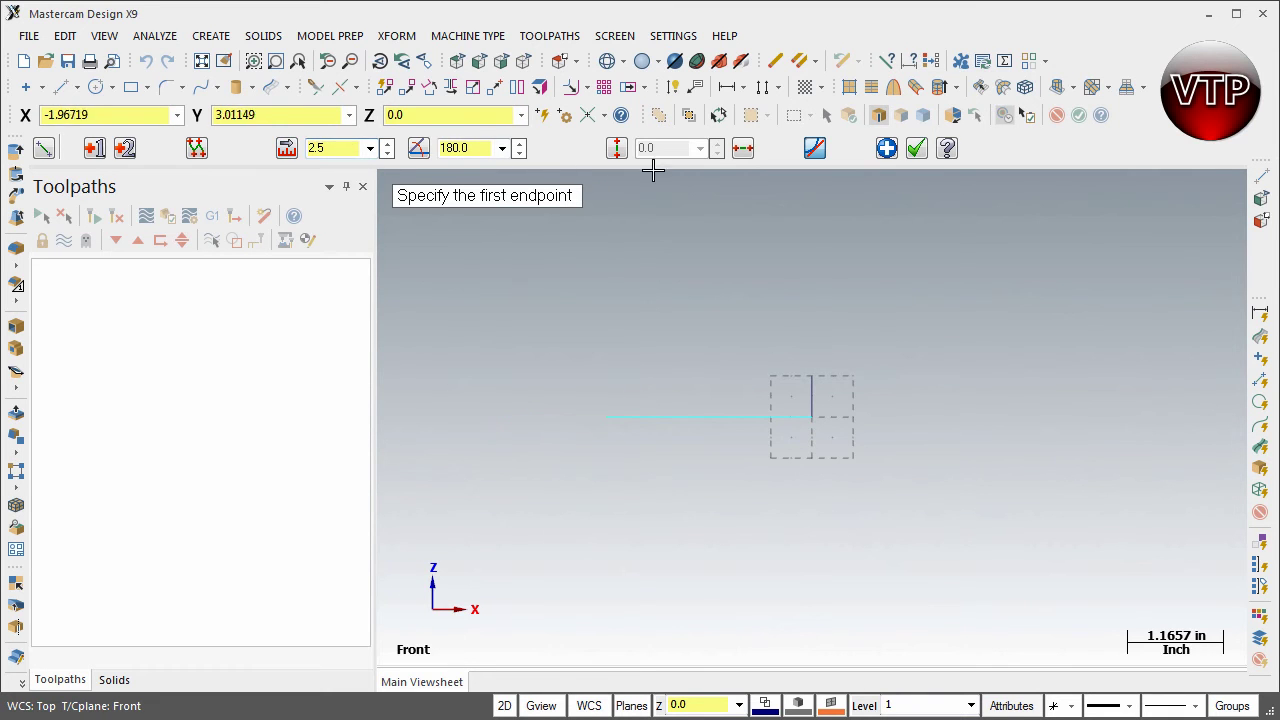
{"action": "left_click", "coordinate": [886, 149]}
- Draw a 1.5 upright line from the horizontal line's left end
{"action": "left_click", "coordinate": [606, 417]}
{"action": "left_click", "coordinate": [606, 283]}
{"action": "left_click", "coordinate": [339, 152]}
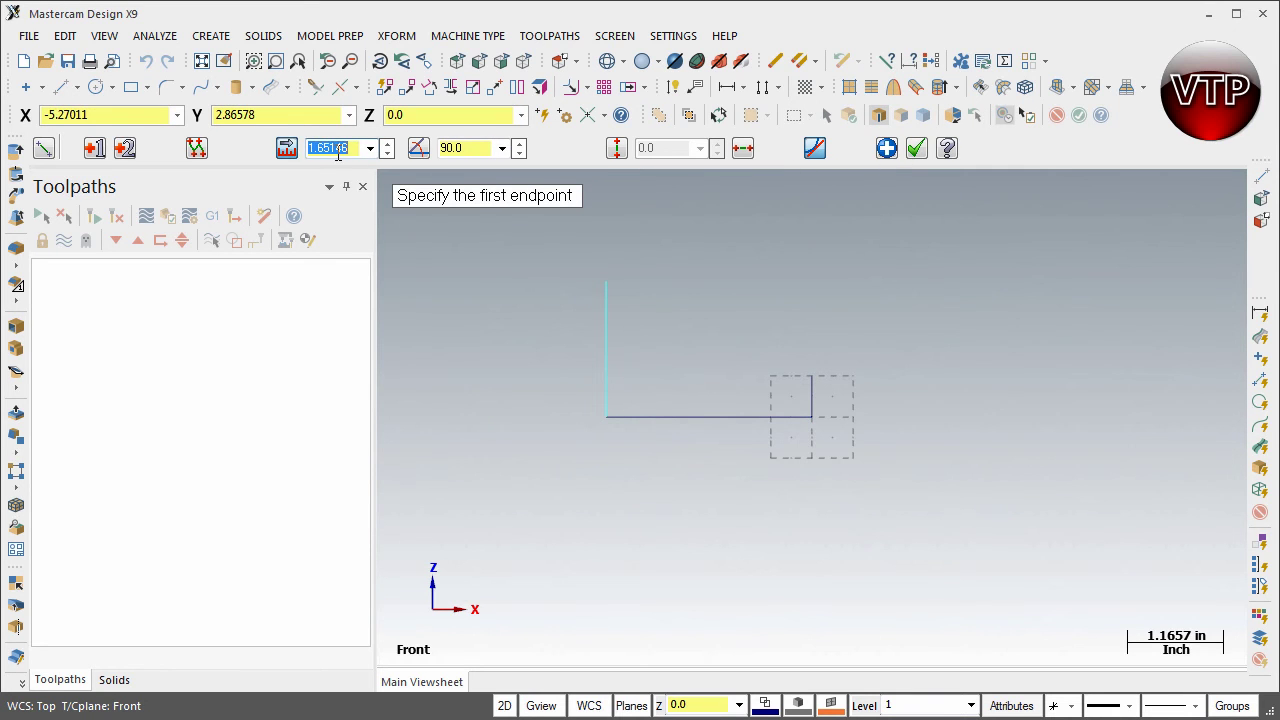
{"action": "type", "text": "1.5"}
{"action": "key", "text": "Return"}
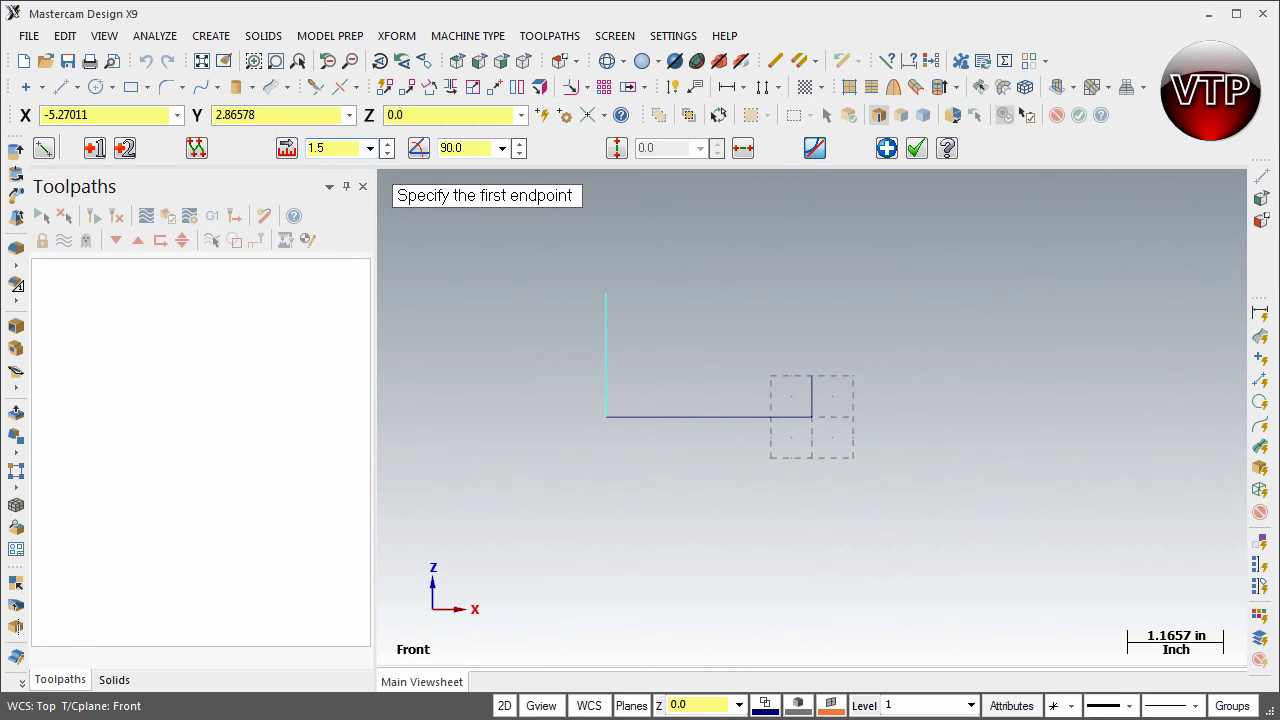
{"action": "left_click", "coordinate": [886, 148]}
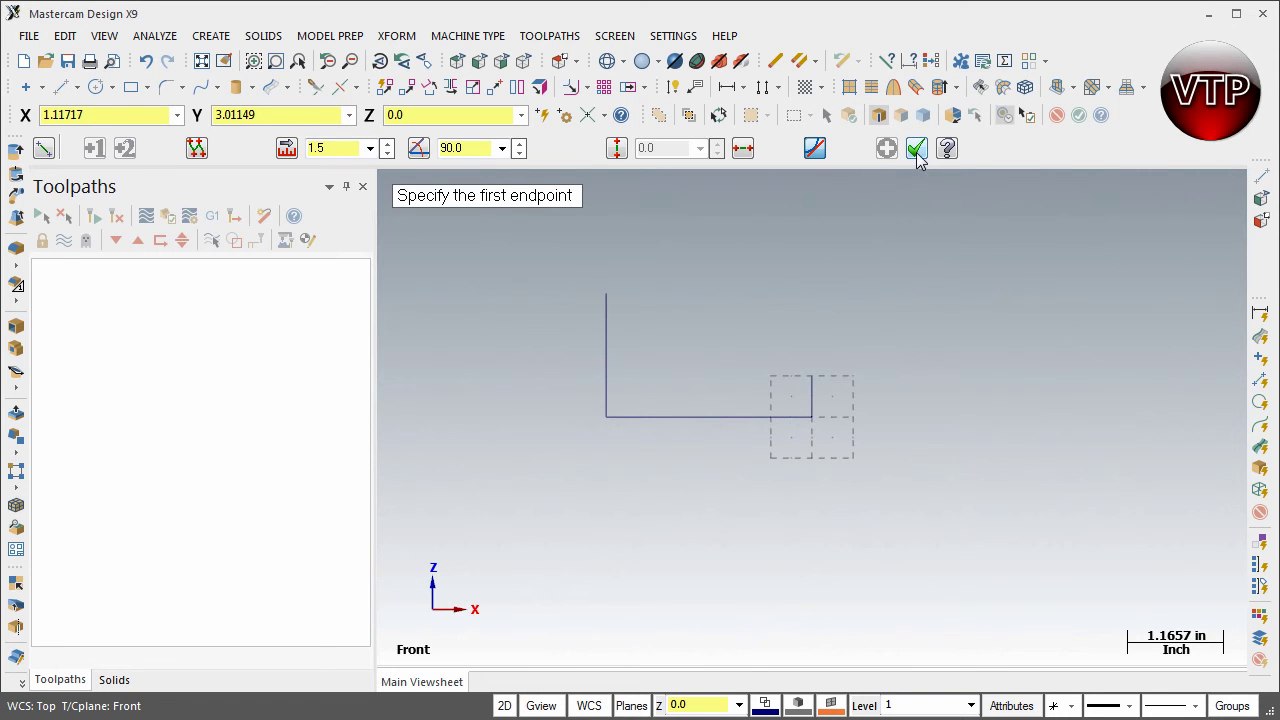
{"action": "left_click", "coordinate": [917, 153]}
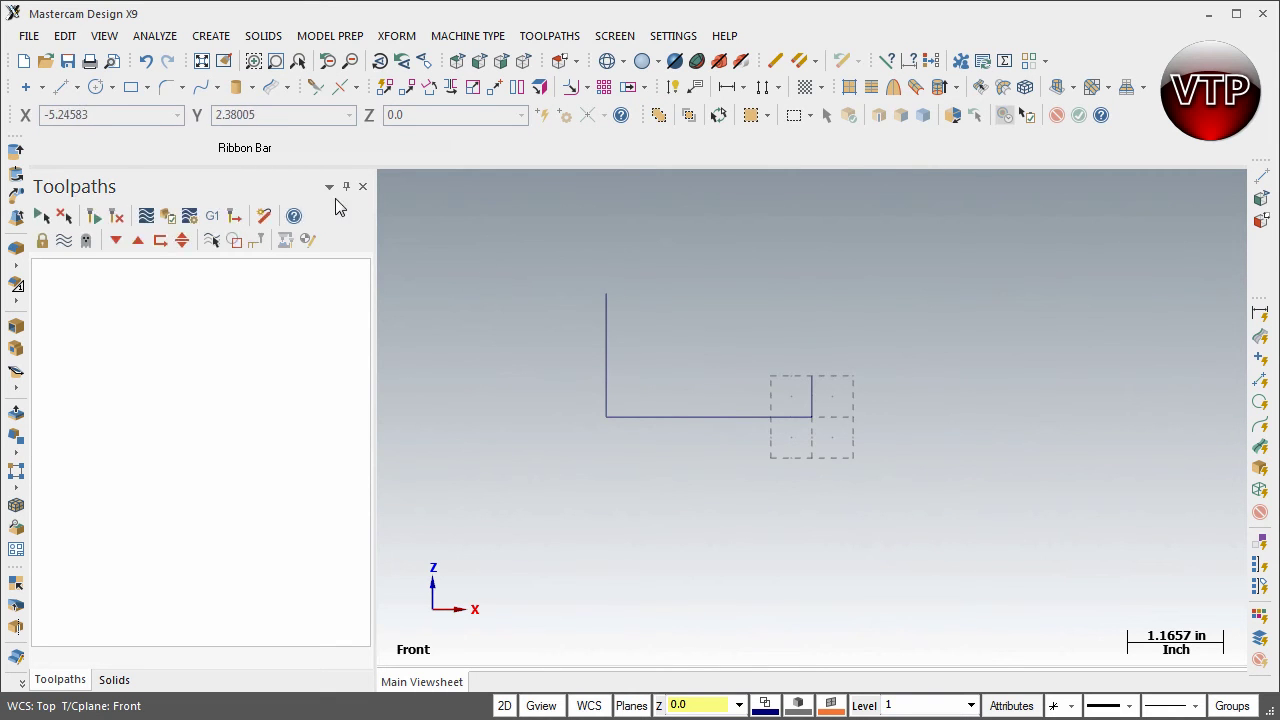
- Connect the tall and short line tops with a radius 4.0 endpoint arc
{"action": "left_click", "coordinate": [114, 90]}
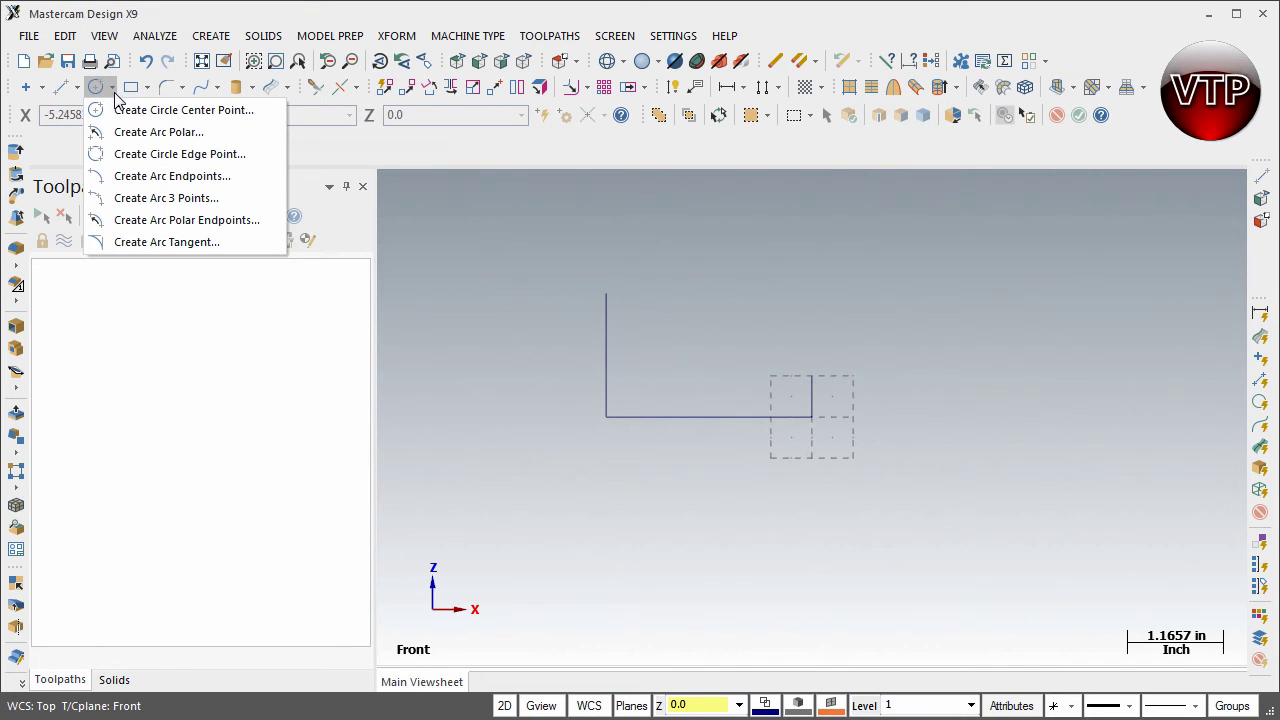
{"action": "left_click", "coordinate": [145, 178]}
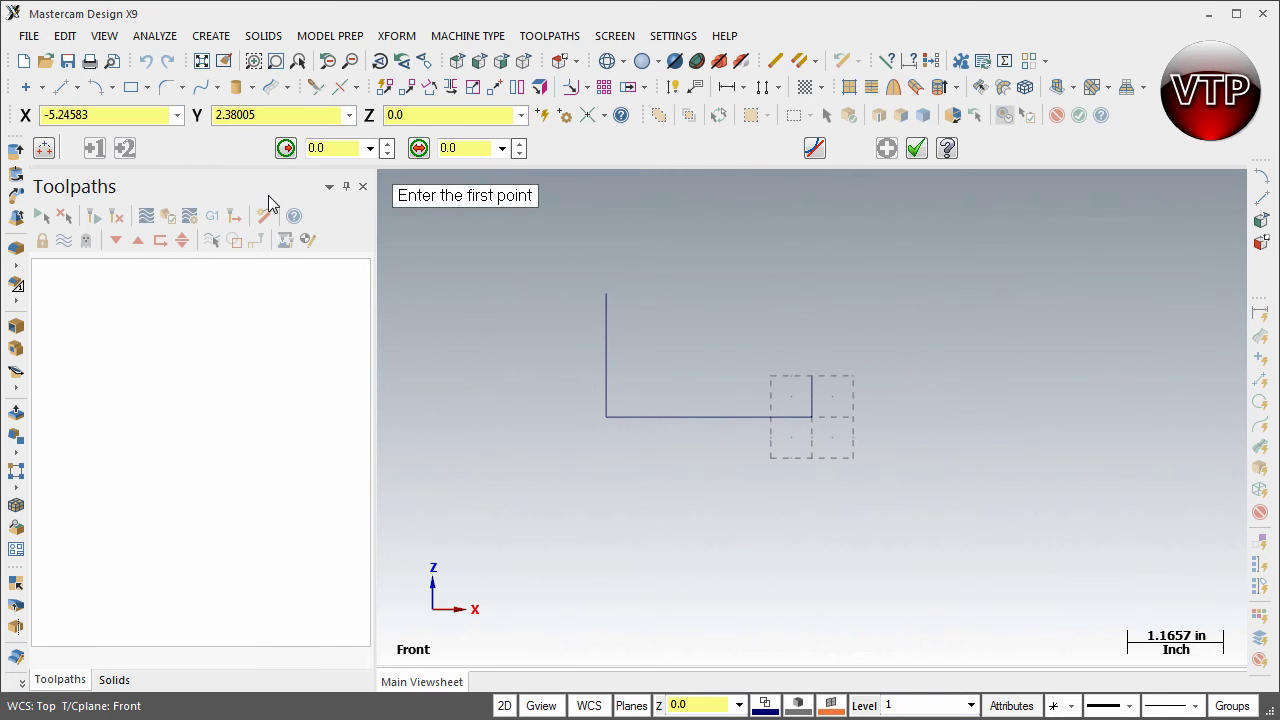
{"action": "left_click", "coordinate": [605, 293]}
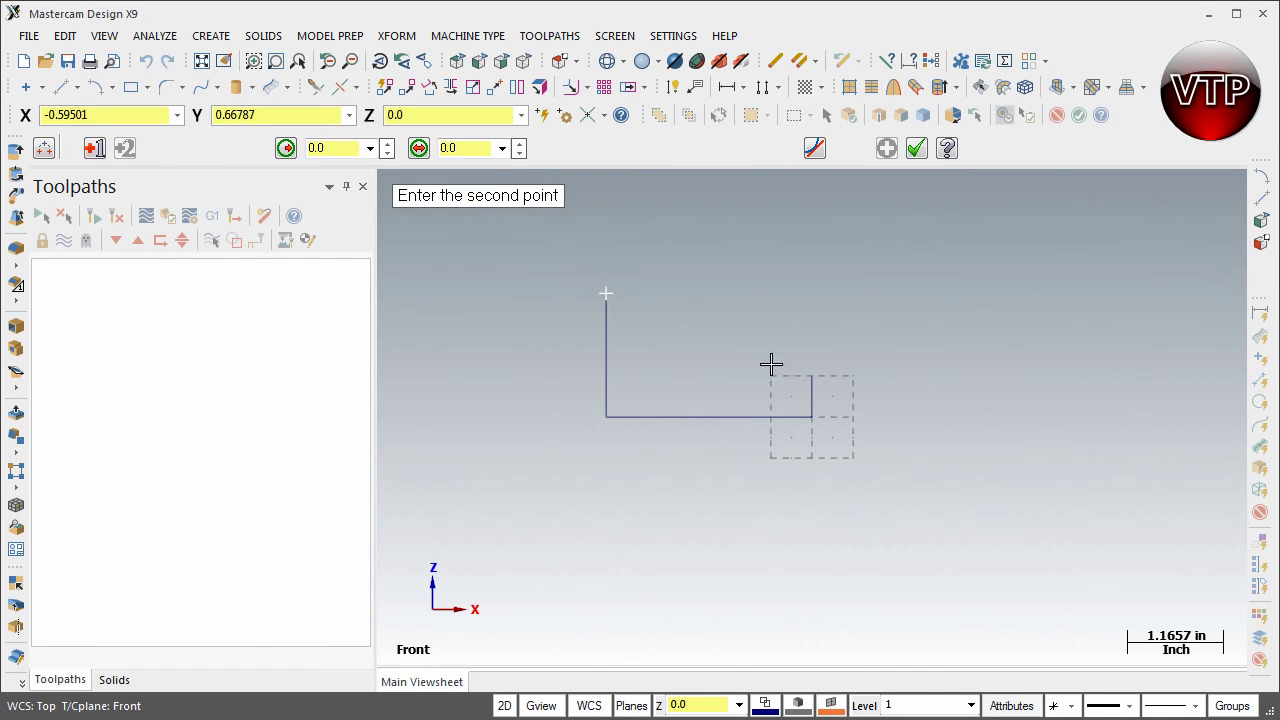
{"action": "left_click", "coordinate": [811, 376]}
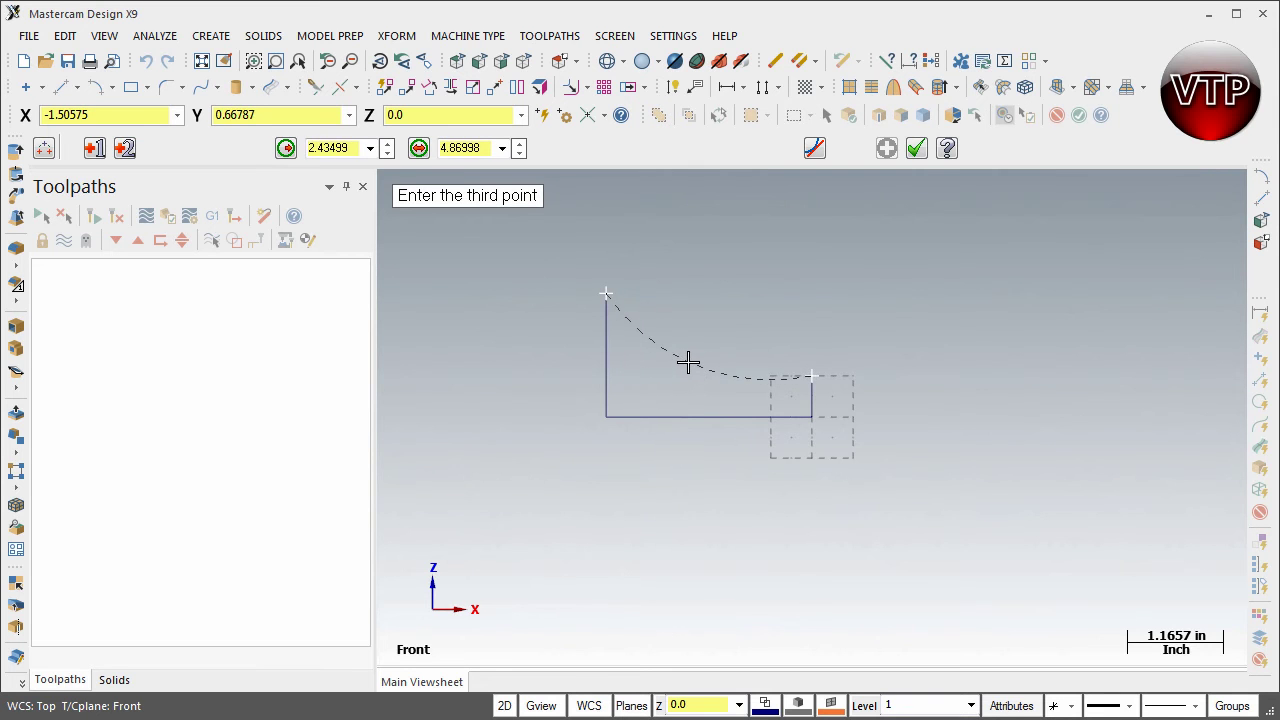
{"action": "left_click", "coordinate": [688, 362]}
{"action": "left_click", "coordinate": [346, 152]}
{"action": "key", "text": "Tab"}
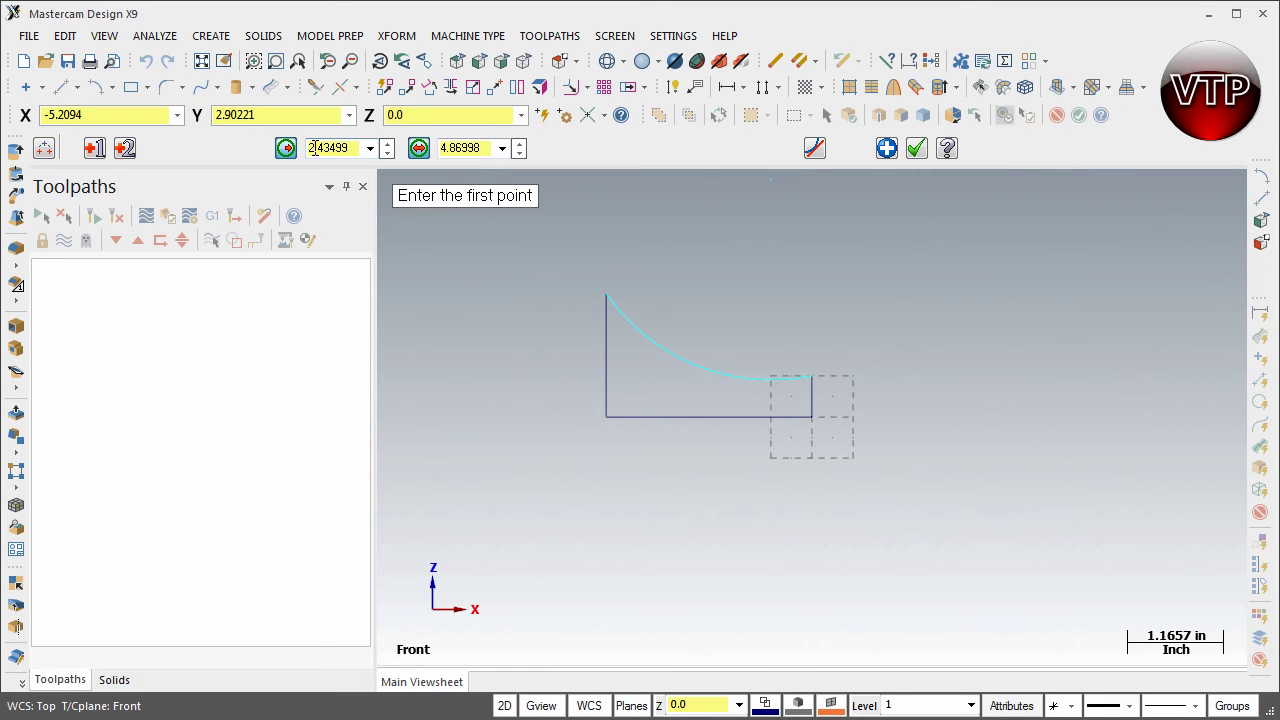
{"action": "double_click", "coordinate": [342, 148]}
{"action": "type", "text": "4.0"}
{"action": "key", "text": "Return"}
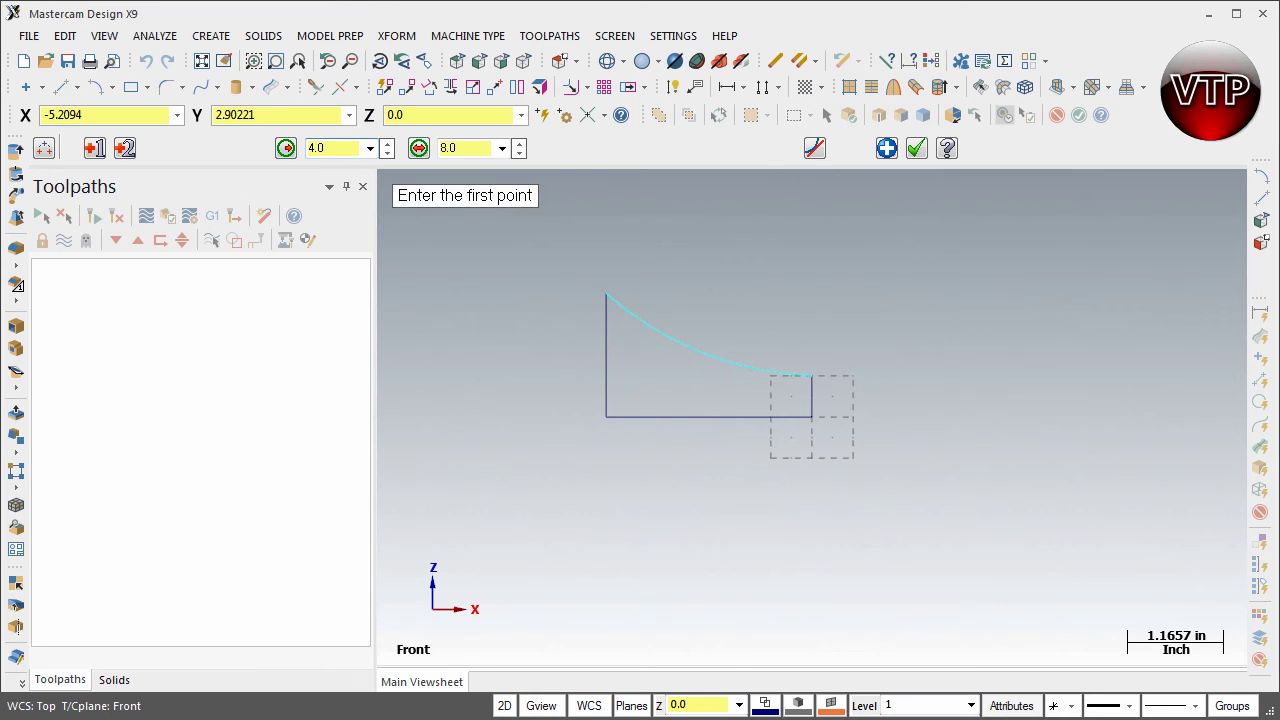
{"action": "left_click", "coordinate": [886, 148]}
{"action": "left_click", "coordinate": [919, 150]}
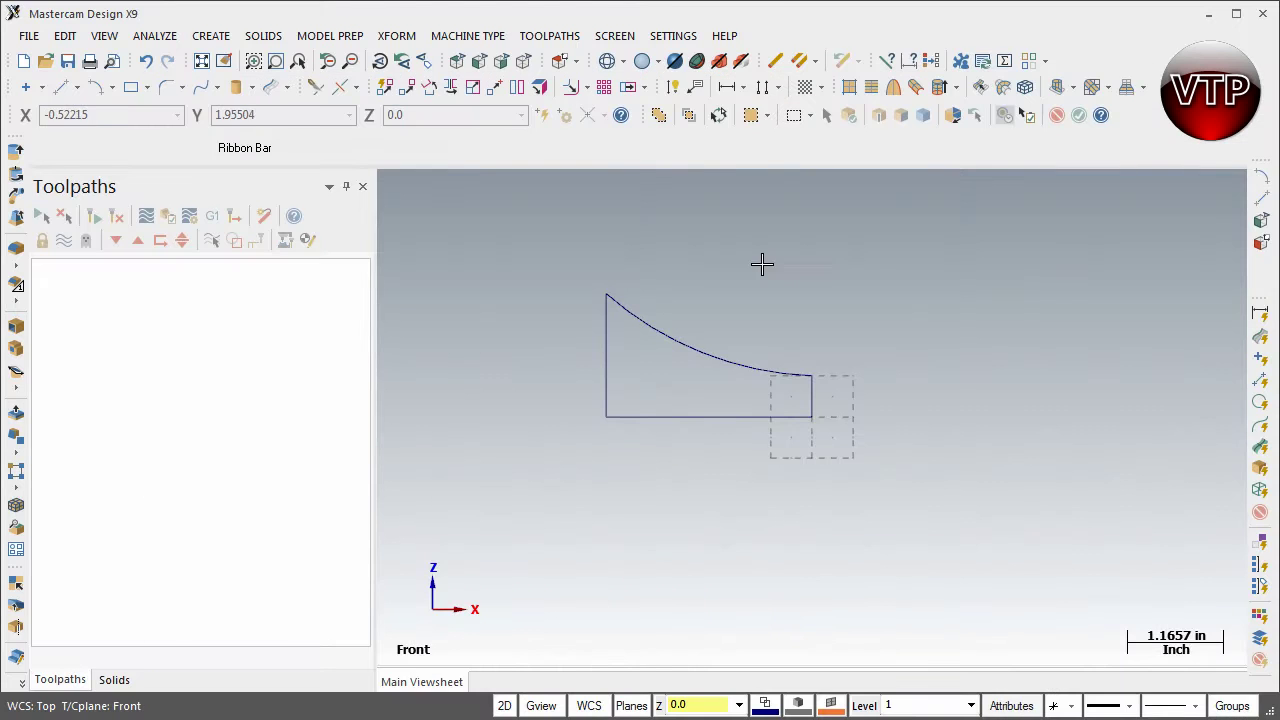
- Fillet the arc and the tall left line with a 0.25 radius
{"action": "left_click", "coordinate": [166, 87]}
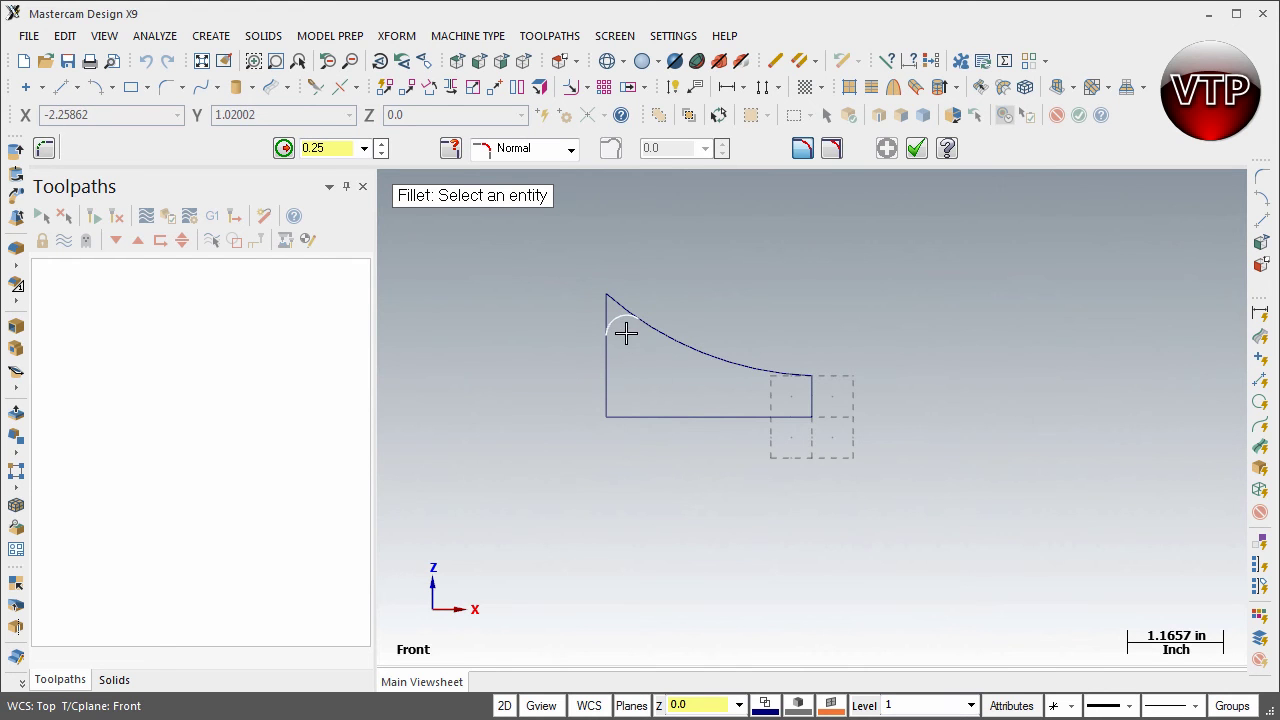
{"action": "left_click", "coordinate": [671, 339]}
{"action": "left_click", "coordinate": [608, 344]}
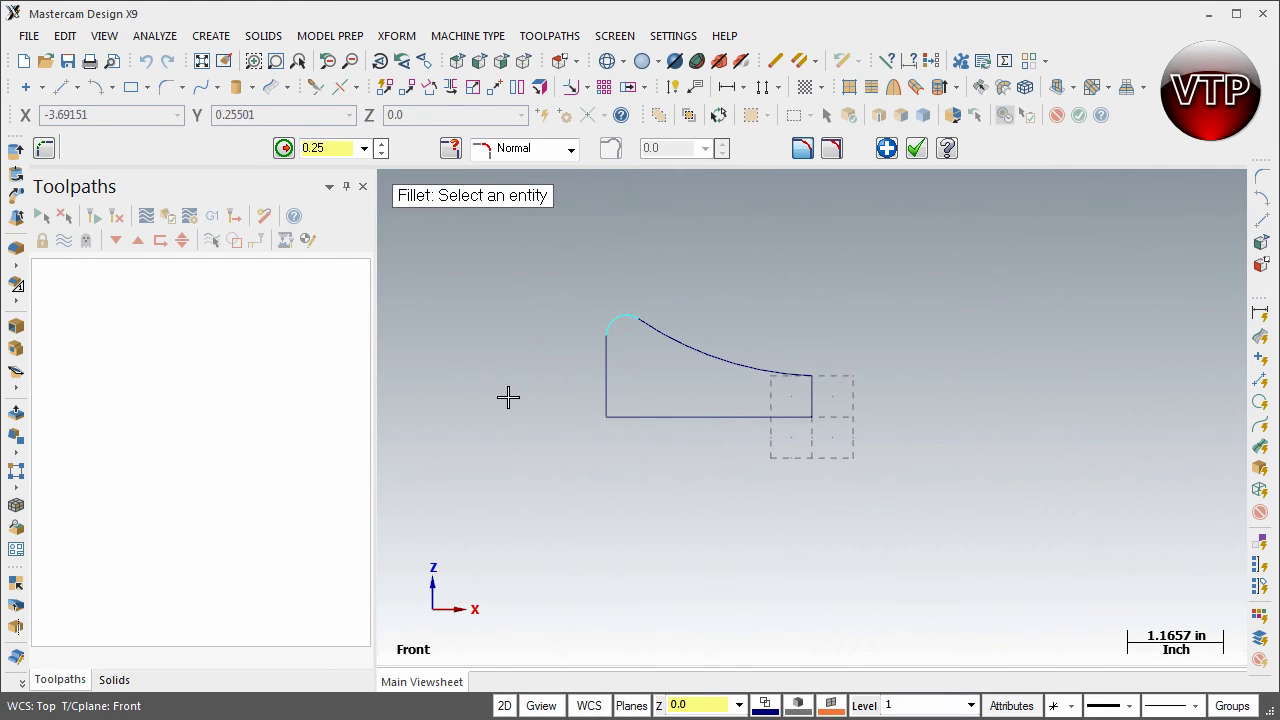
{"action": "left_click", "coordinate": [887, 149]}
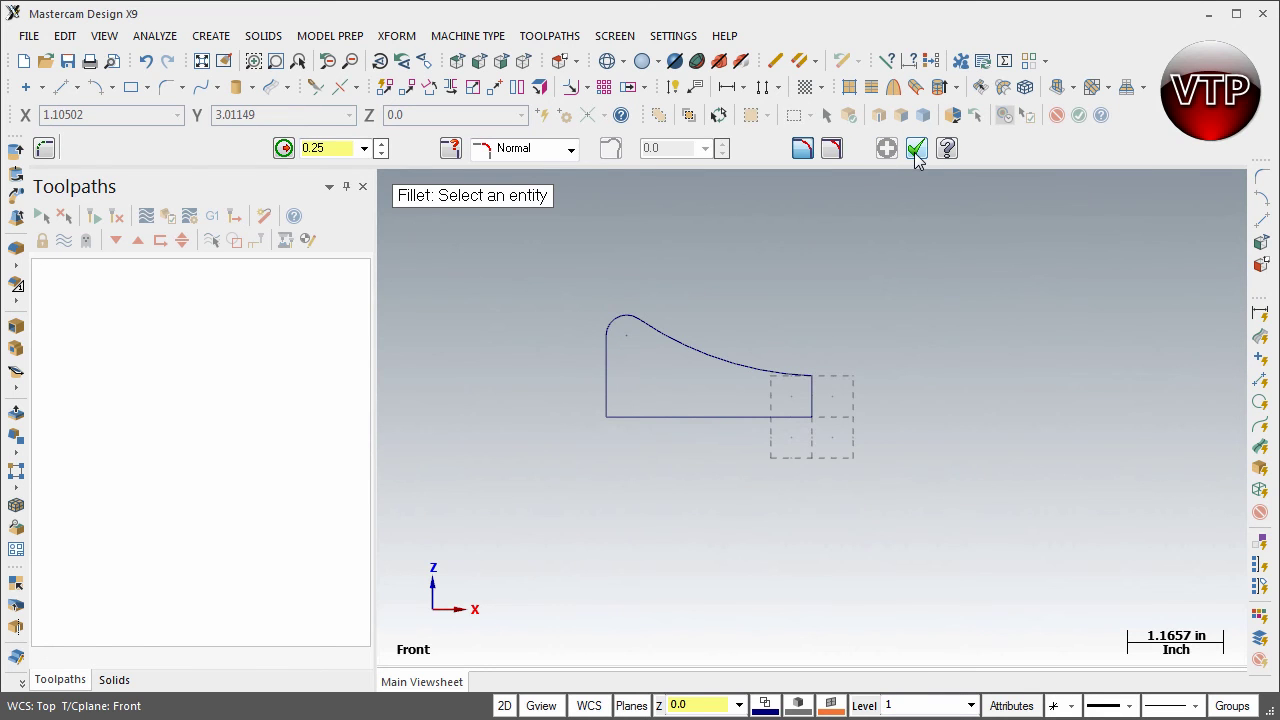
{"action": "left_click", "coordinate": [916, 150]}
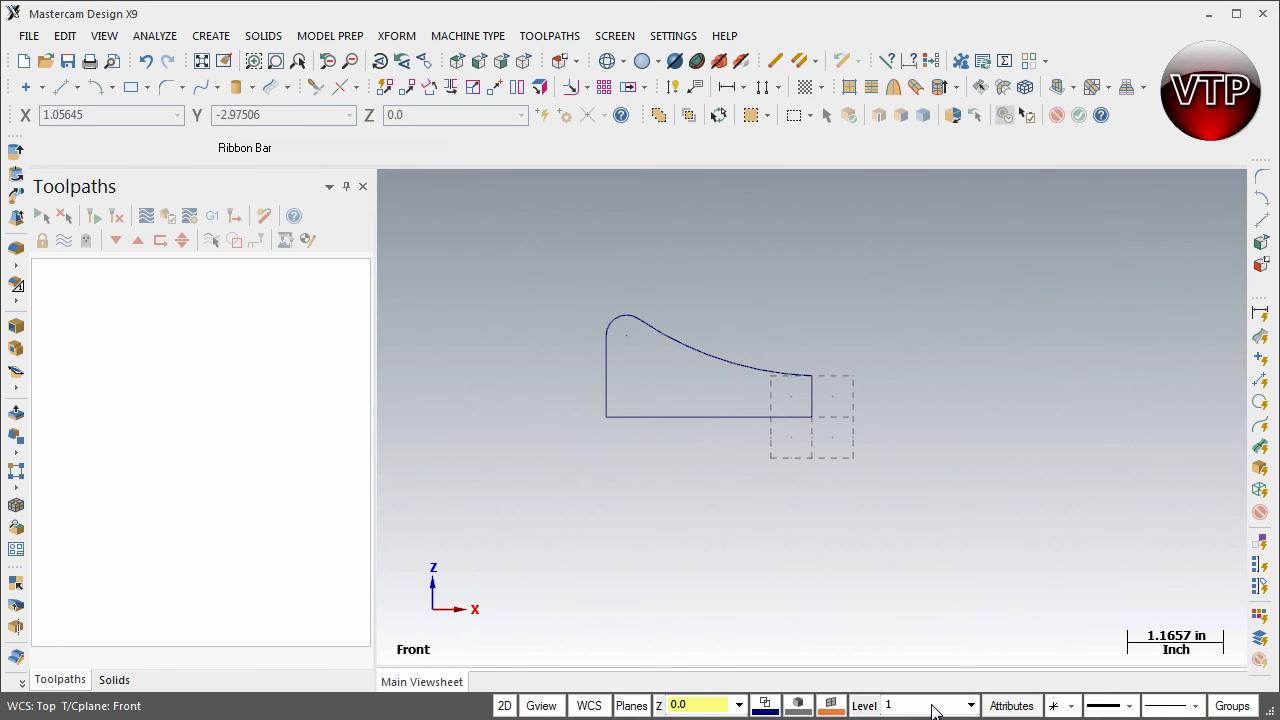
- Rename level 1 to WHOLE GEOMETRY in the Level Manager
{"action": "left_click", "coordinate": [864, 706]}
{"action": "left_click", "coordinate": [179, 433]}
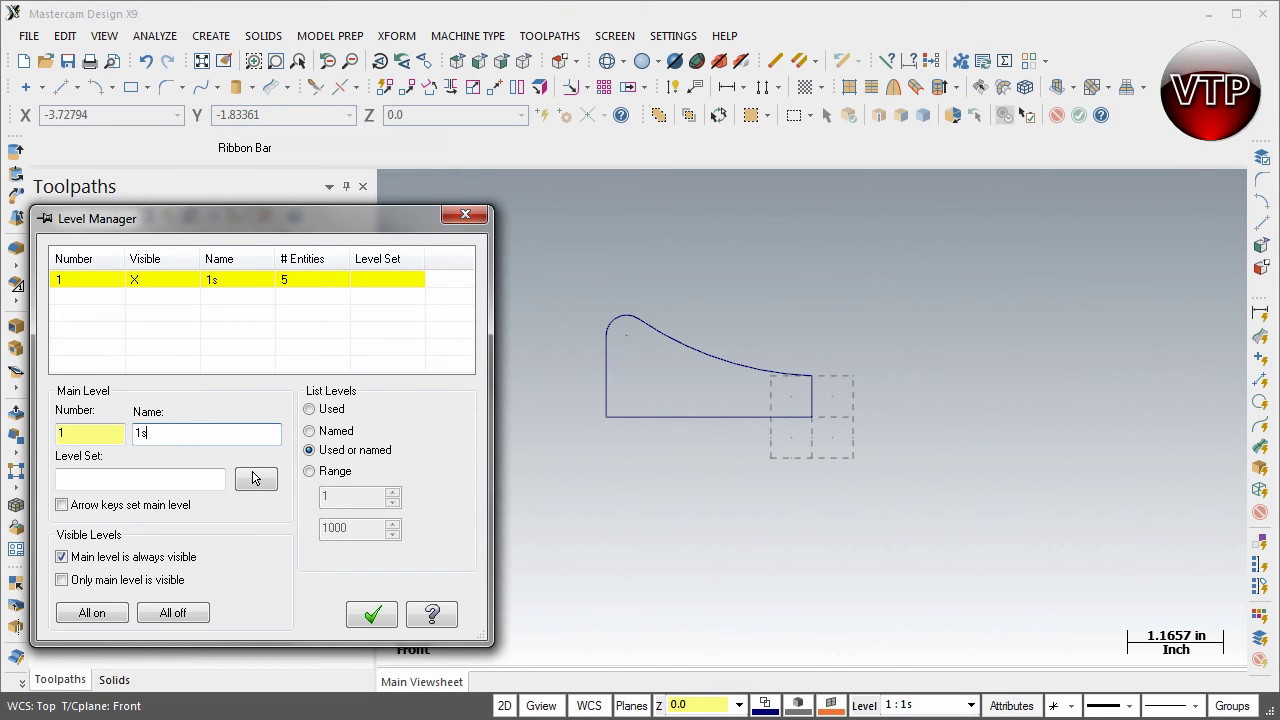
{"action": "key", "text": "BackSpace"}
{"action": "type", "text": "WHOLE GEOMETRY"}
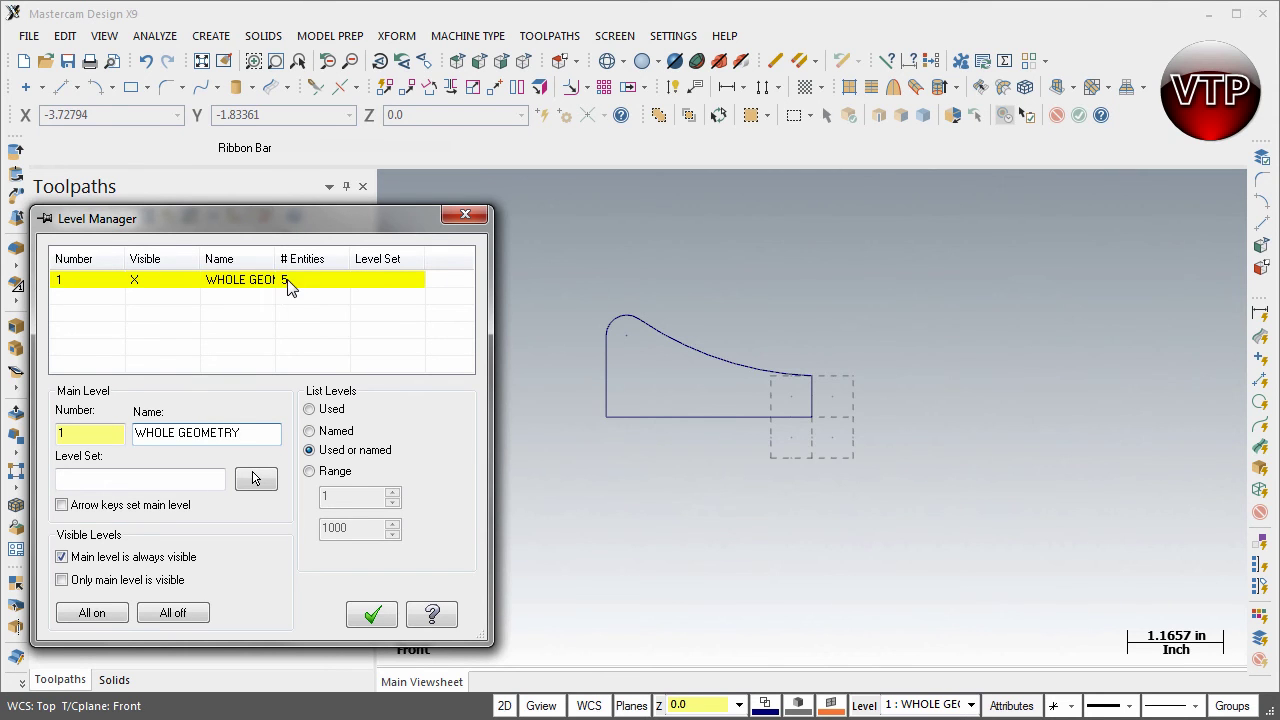
{"action": "left_click", "coordinate": [366, 614]}
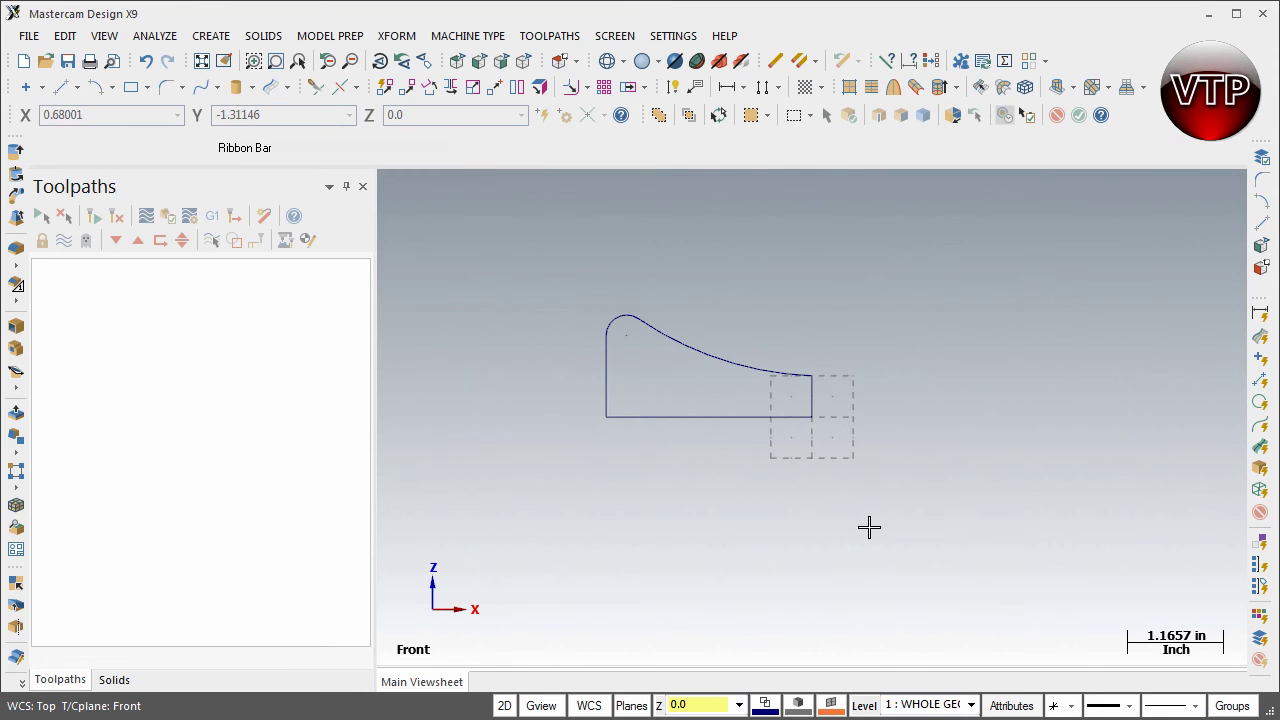
- Choose yellow, colour 14, as the current colour in the Colors dialog
{"action": "left_click", "coordinate": [832, 706]}
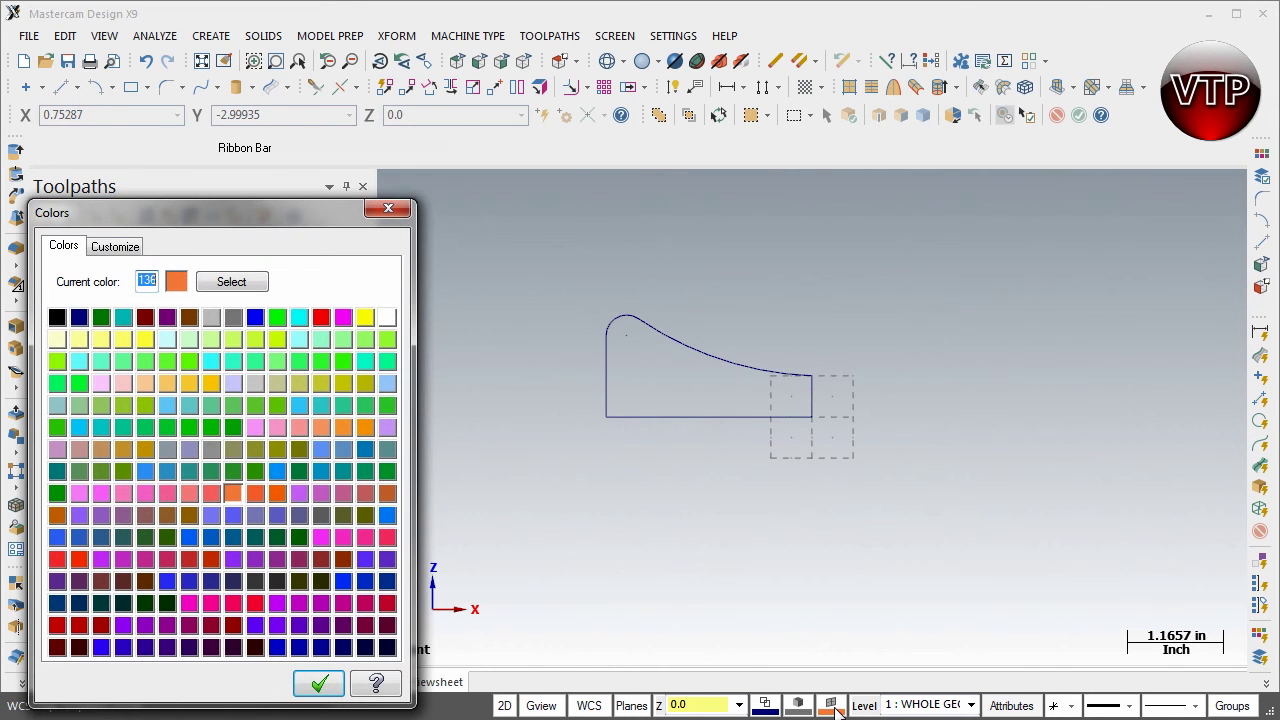
{"action": "left_click_drag", "start_coordinate": [323, 208], "coordinate": [353, 117]}
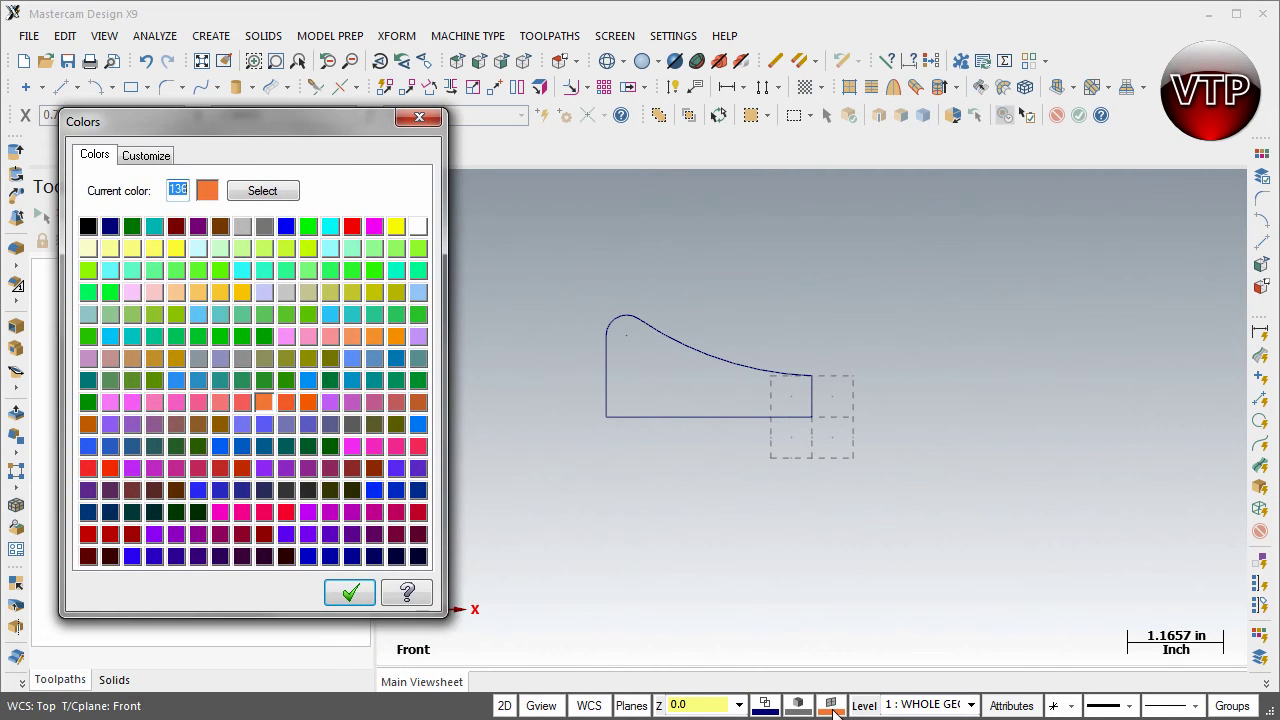
{"action": "left_click", "coordinate": [397, 230]}
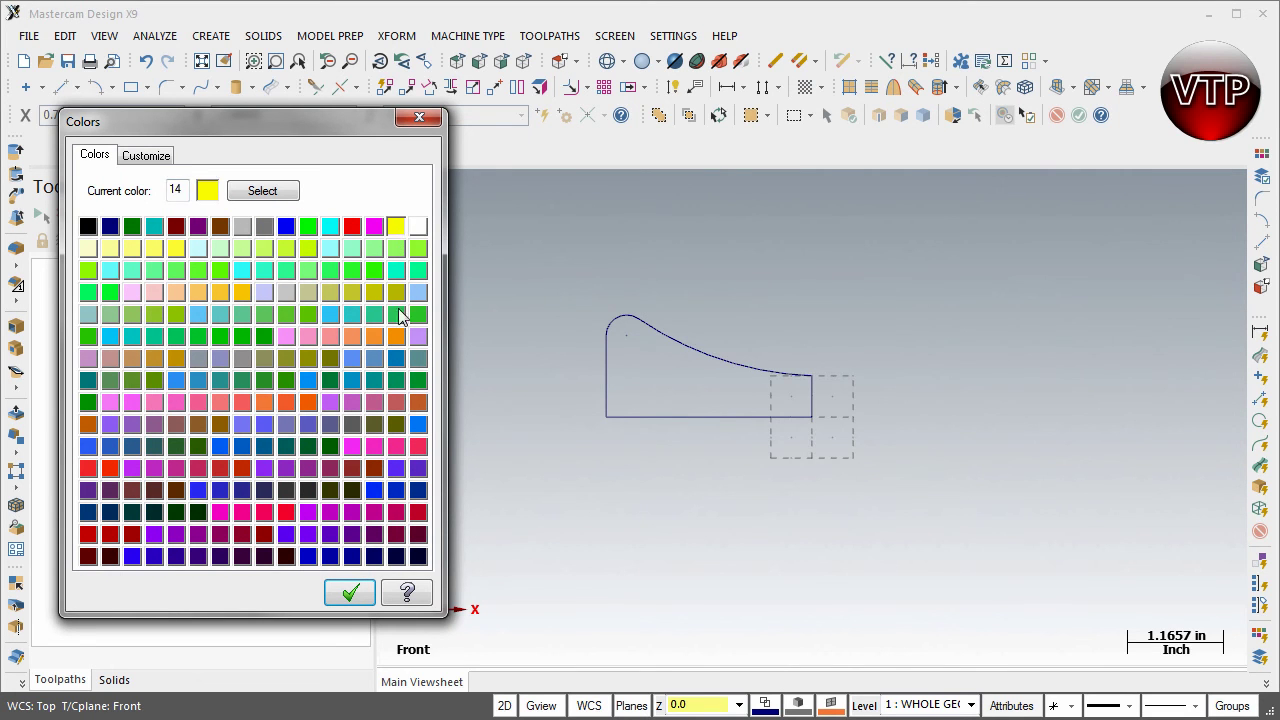
{"action": "left_click", "coordinate": [338, 598]}
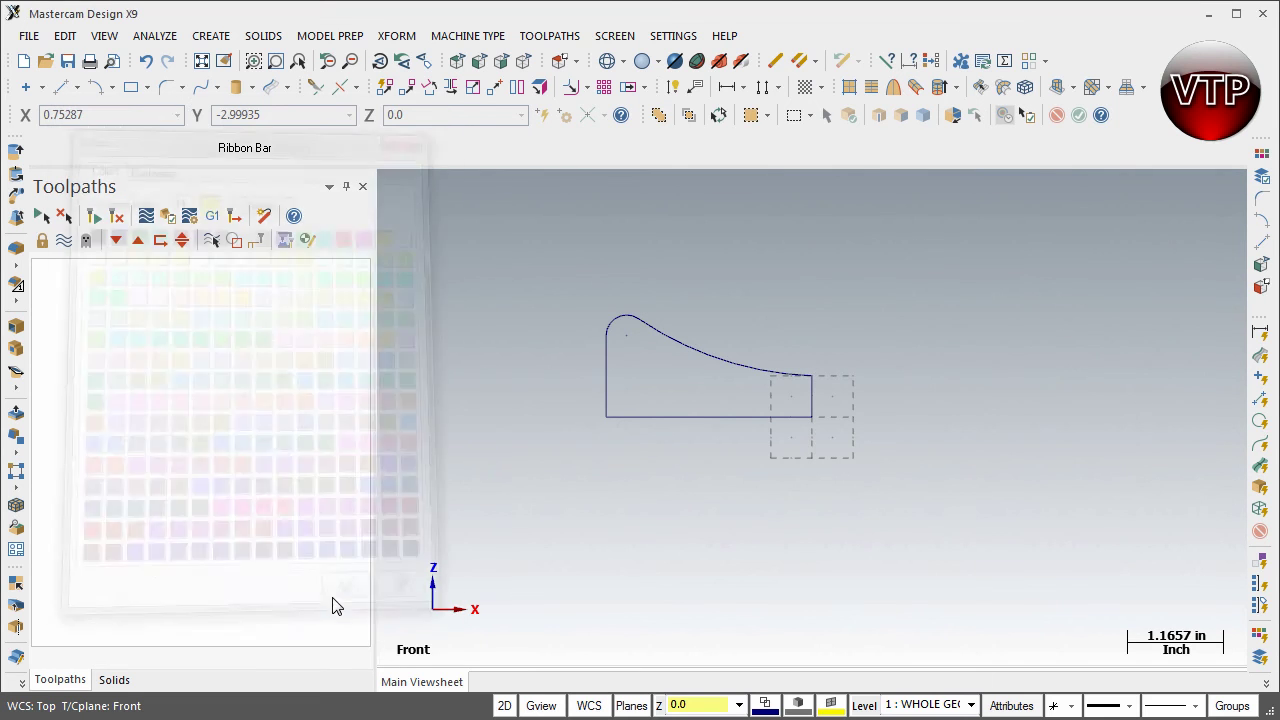
- Create level 2 named REVOLVED SURFACE and set it as the main level
{"action": "left_click", "coordinate": [864, 706]}
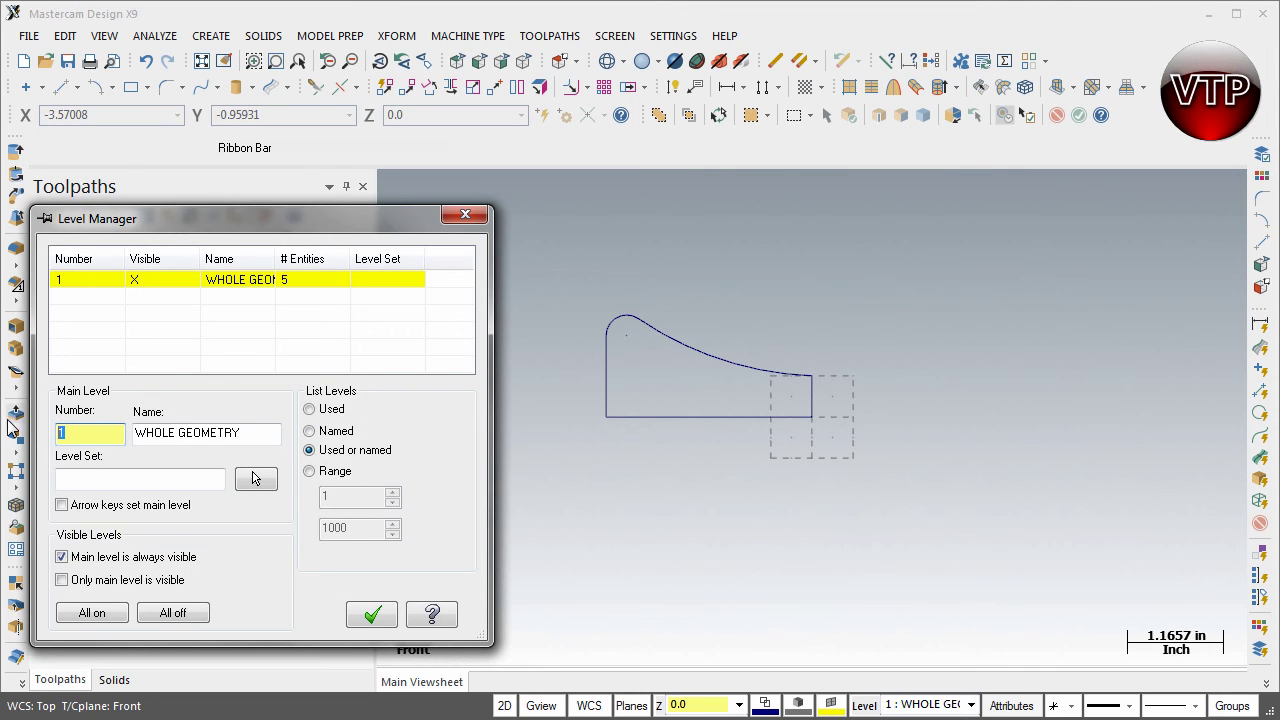
{"action": "type", "text": "2"}
{"action": "left_click", "coordinate": [251, 434]}
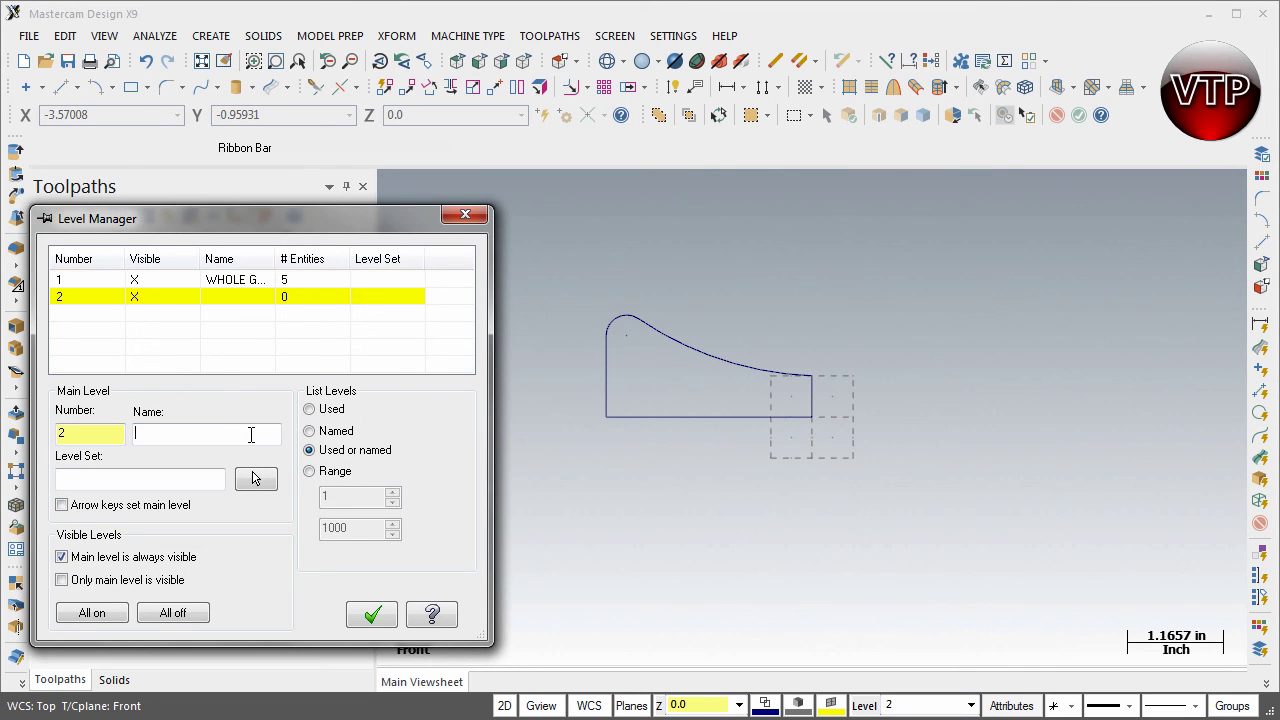
{"action": "type", "text": "REVOLVED SURFACE"}
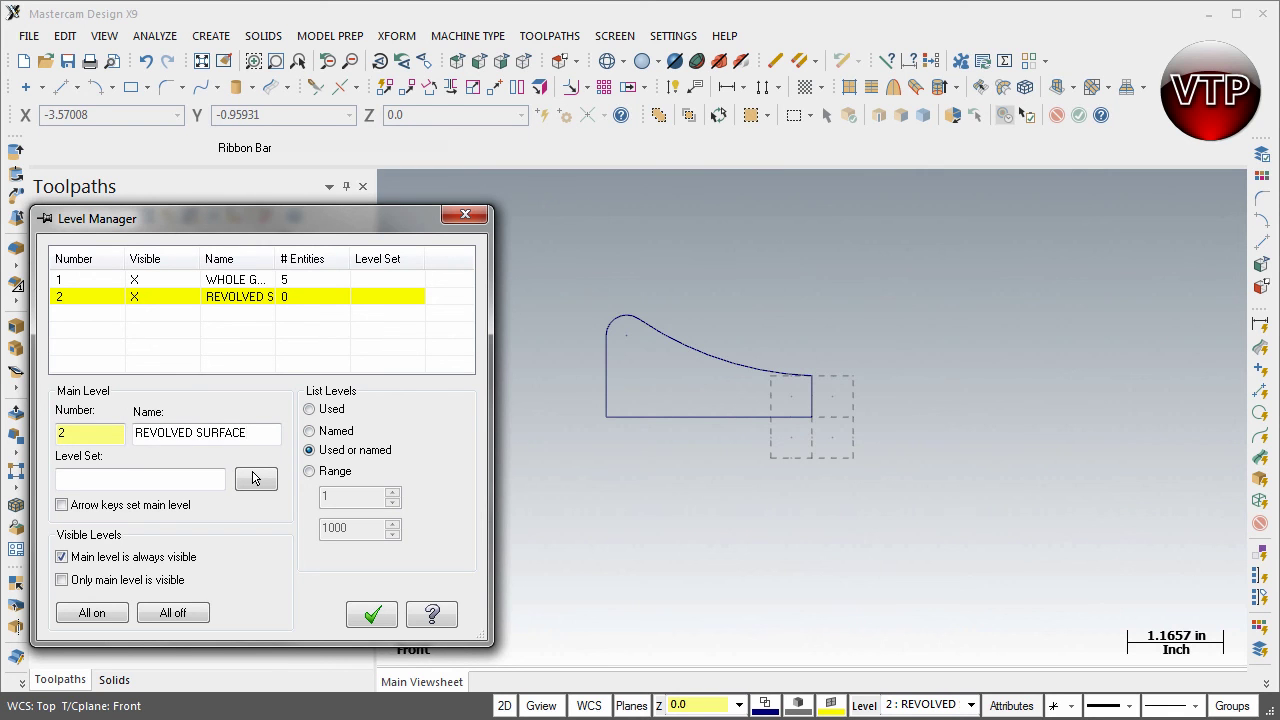
{"action": "left_click", "coordinate": [372, 616]}
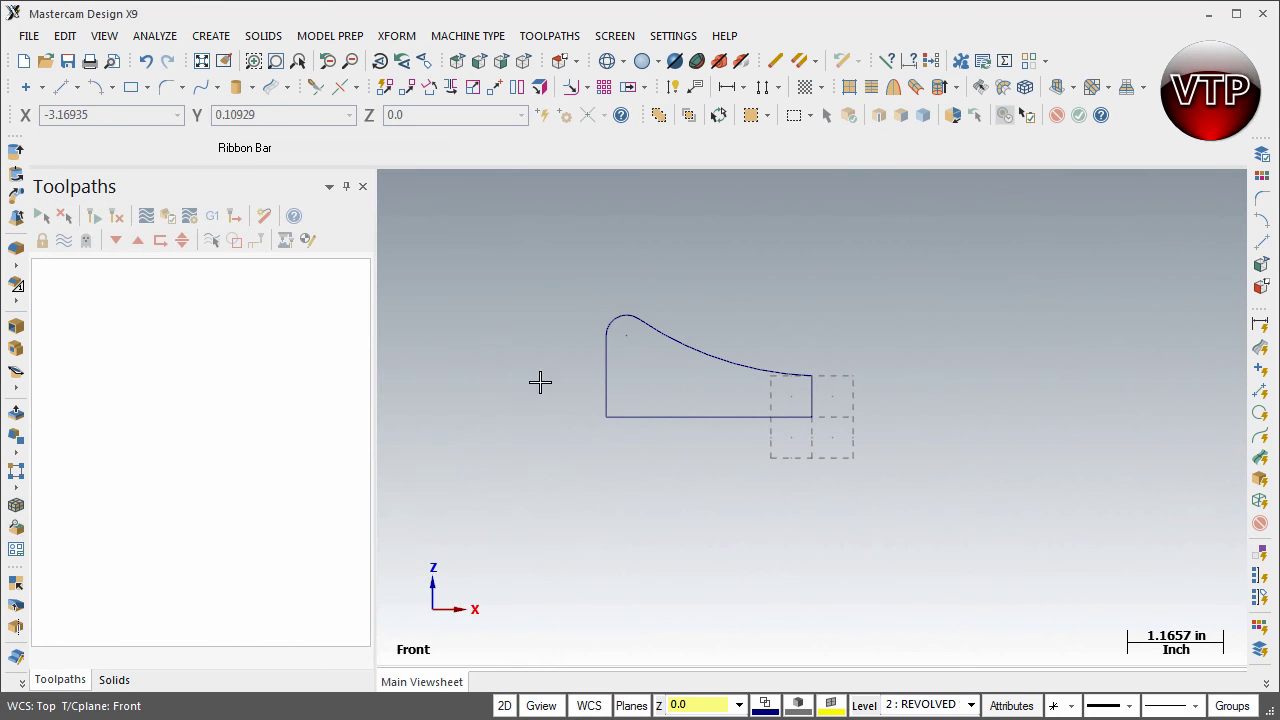
- Launch Create > Surface > Revolved to bring up the Chaining dialog
{"action": "left_click", "coordinate": [211, 36]}
{"action": "mouse_move", "coordinate": [237, 218]}
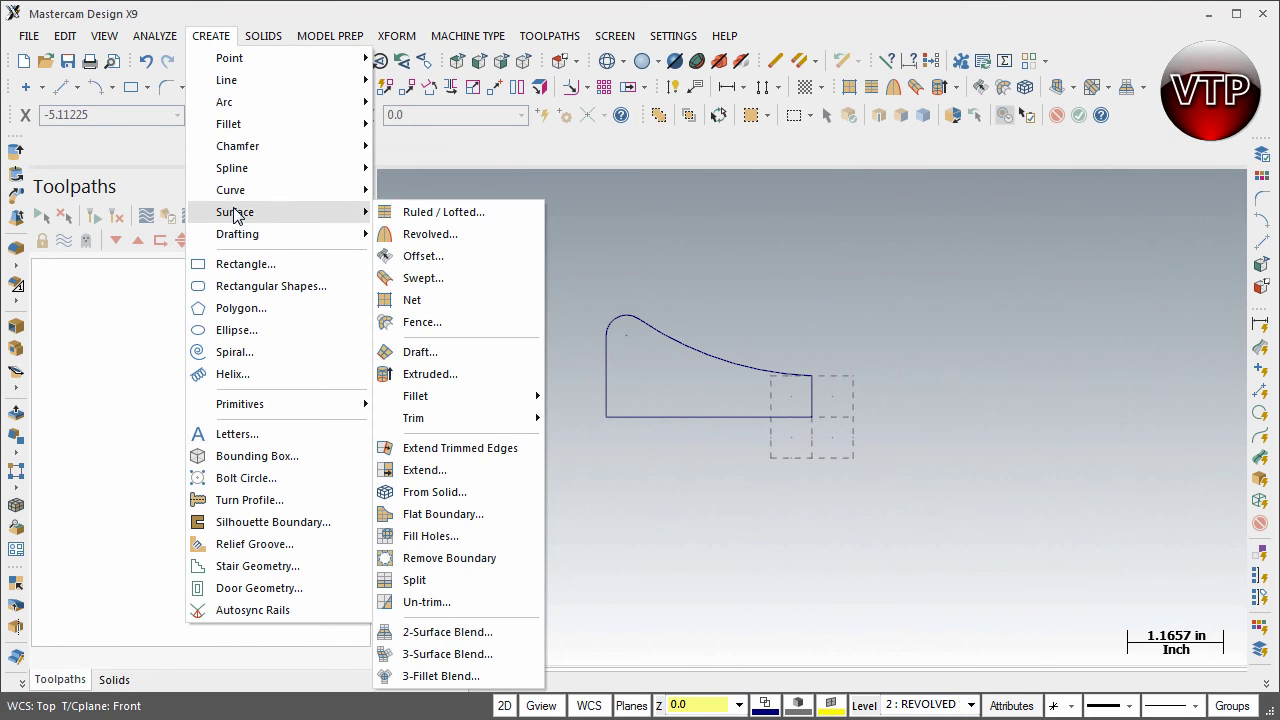
{"action": "left_click", "coordinate": [424, 234]}
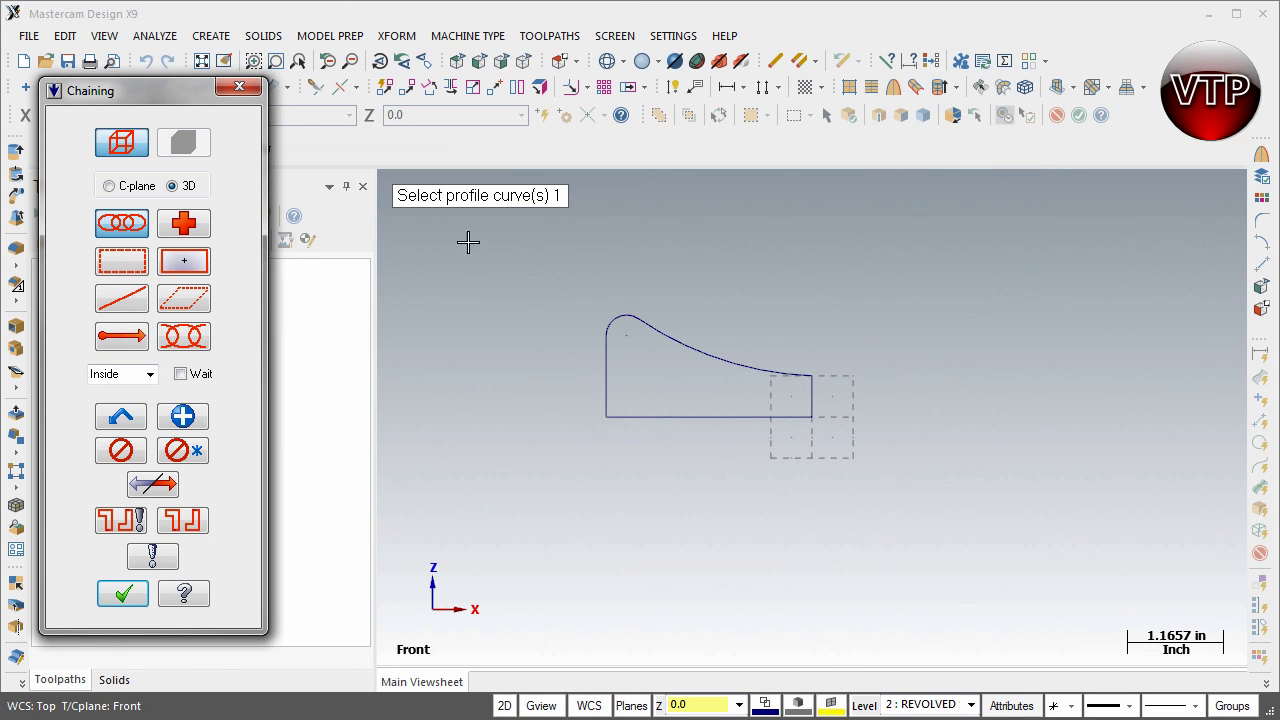
- Partially chain the arc to the fillet, then the left edge to the bottom line, and accept
{"action": "left_click", "coordinate": [193, 338]}
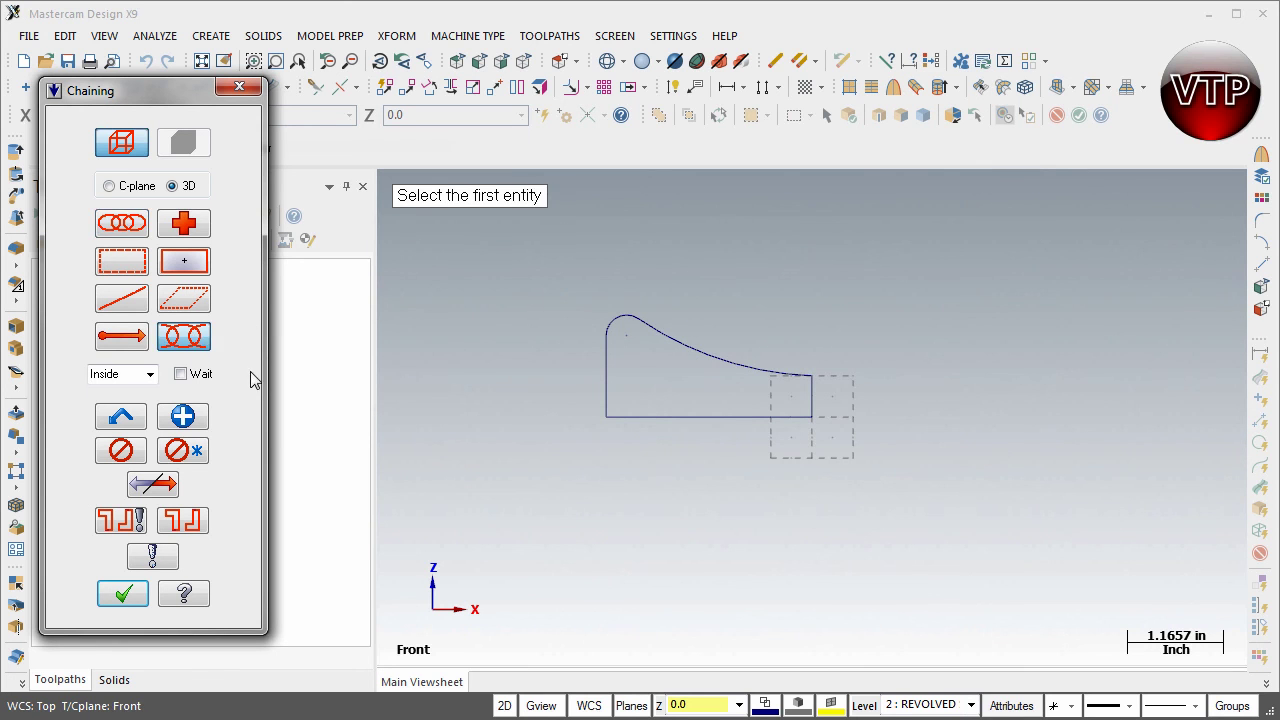
{"action": "left_click", "coordinate": [800, 376]}
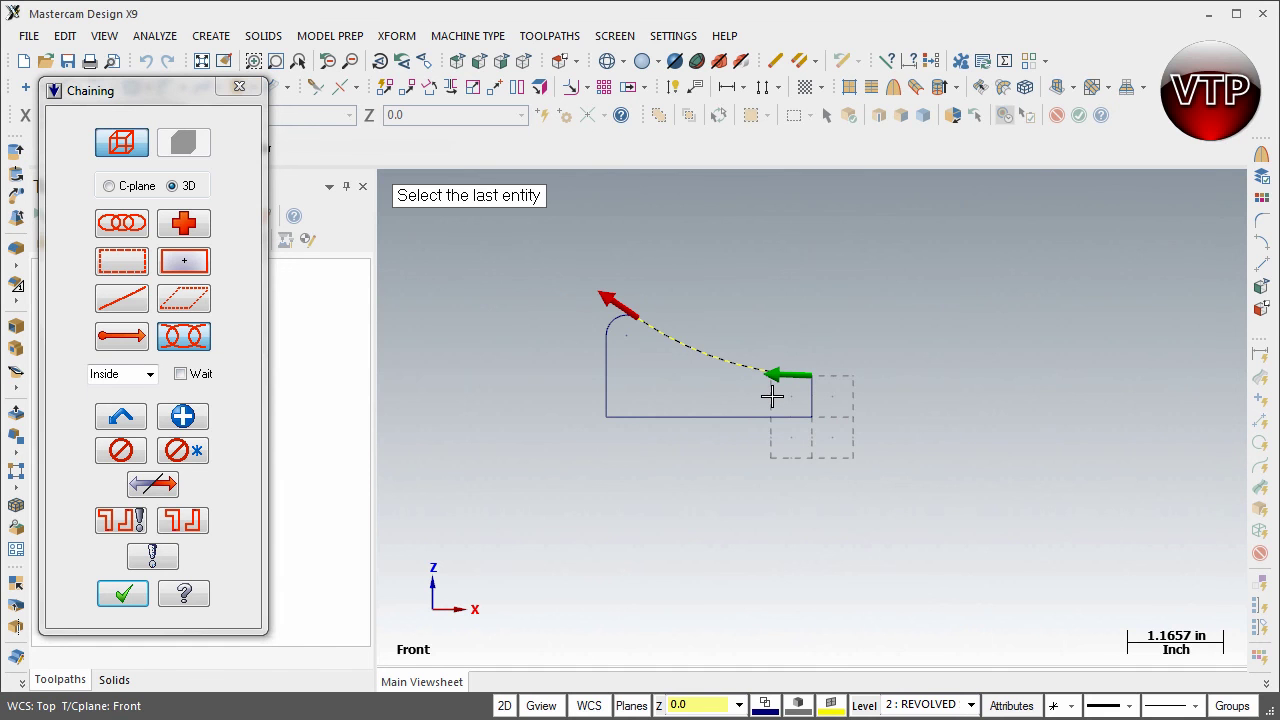
{"action": "left_click", "coordinate": [624, 316]}
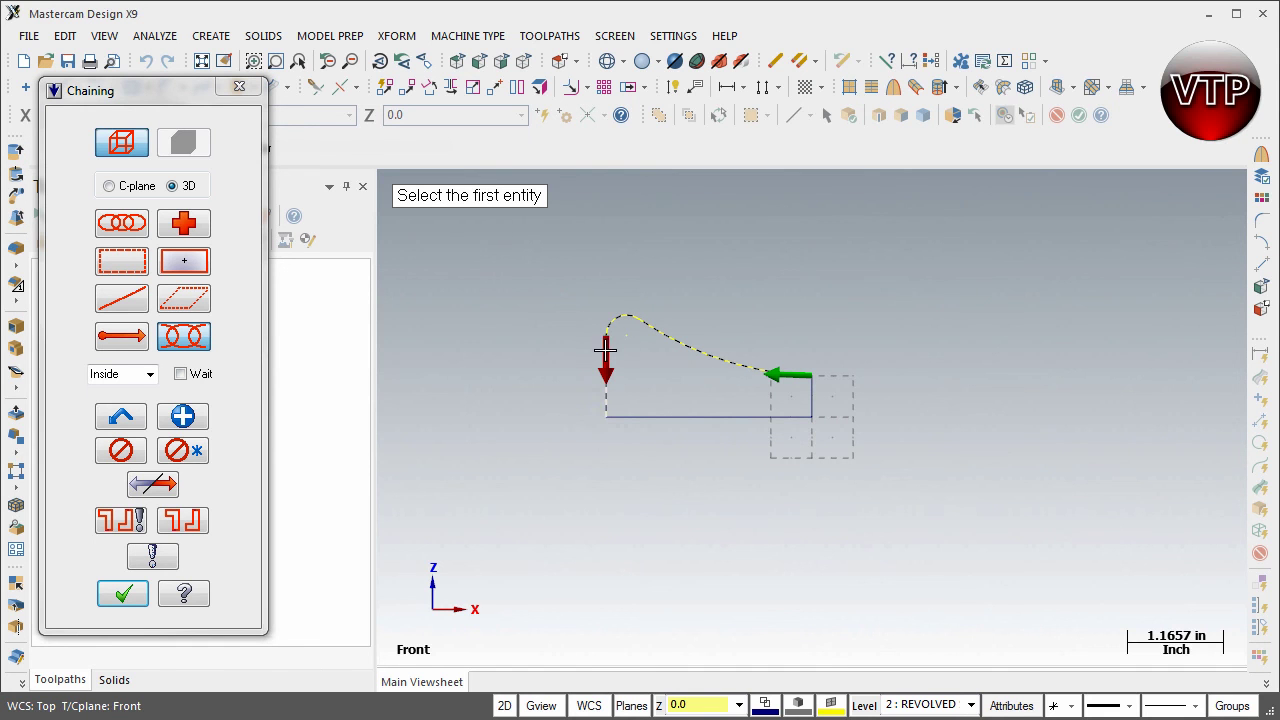
{"action": "left_click", "coordinate": [605, 349]}
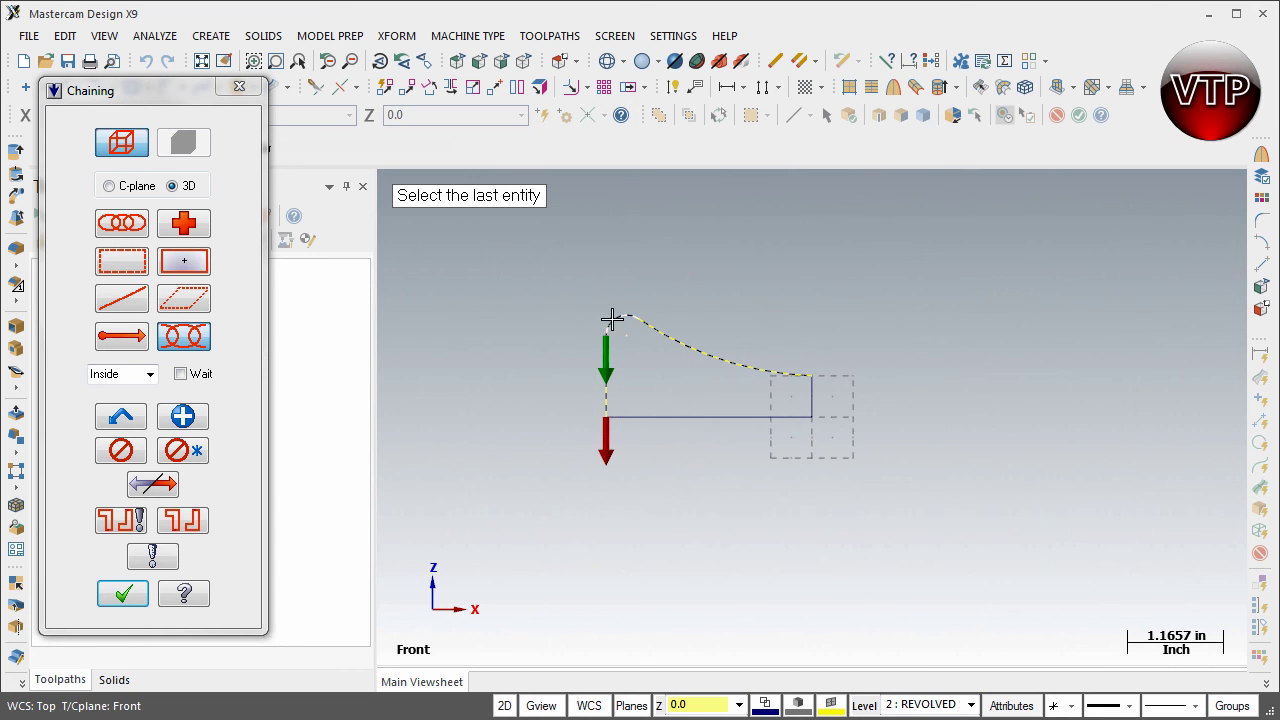
{"action": "left_click", "coordinate": [617, 416]}
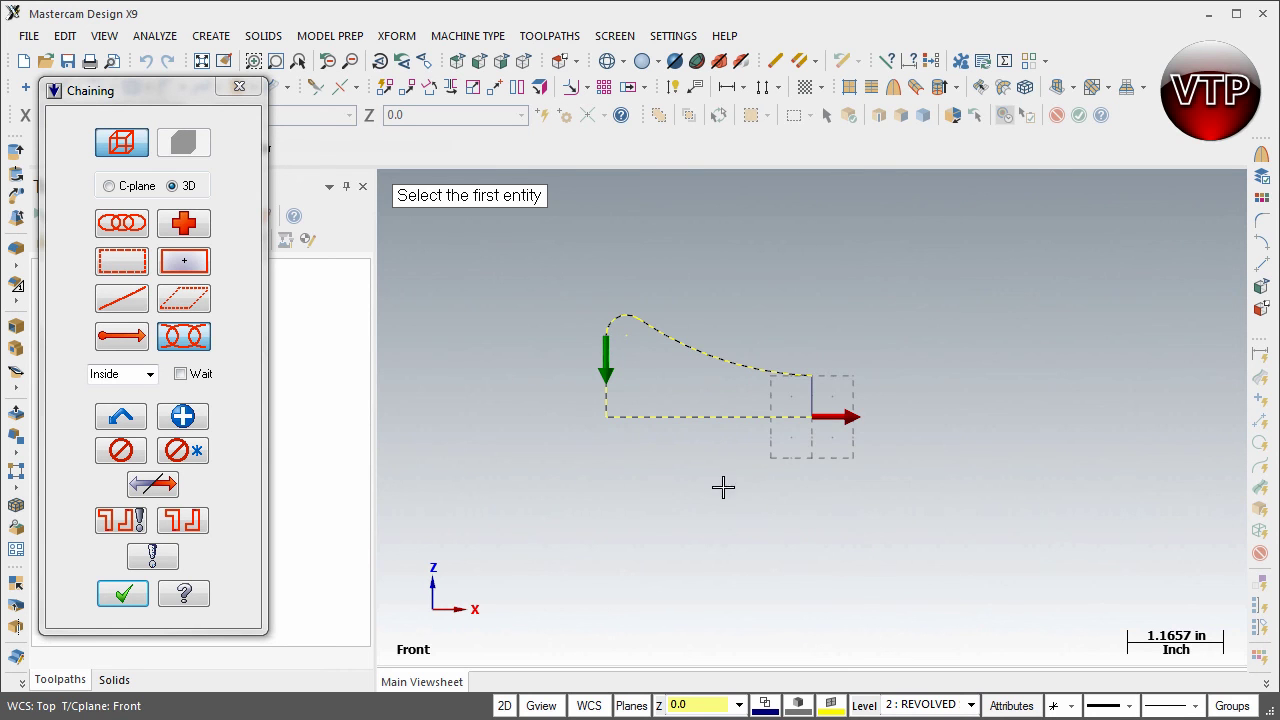
{"action": "left_click", "coordinate": [125, 597]}
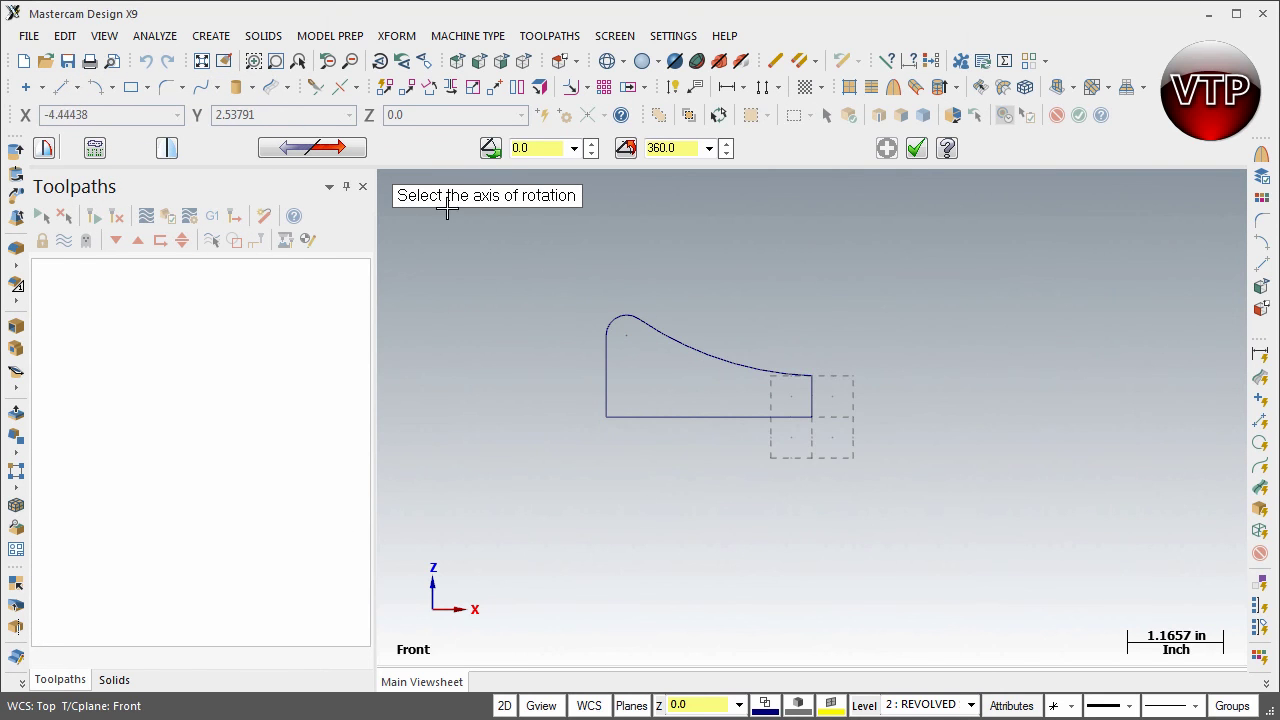
- Revolve the chained profile 0 to 360° about the right vertical edge
{"action": "left_click", "coordinate": [810, 398]}
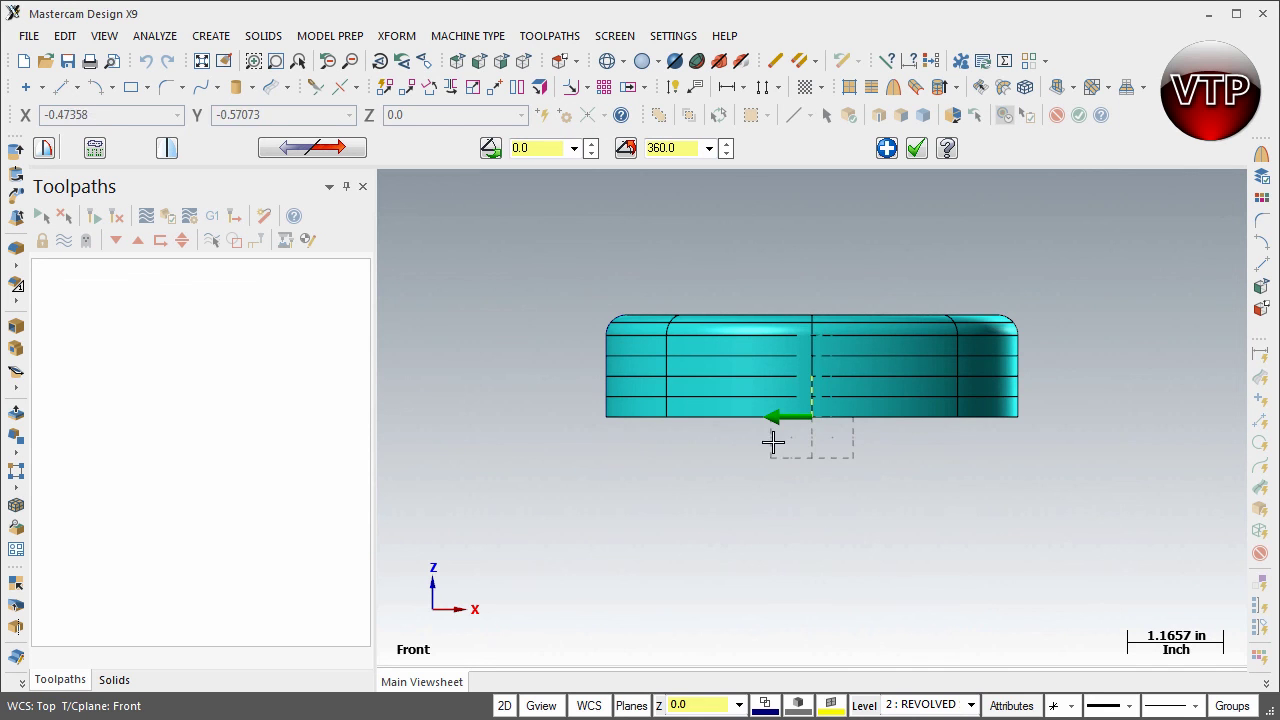
{"action": "middle_click_drag", "start_coordinate": [1048, 300], "coordinate": [977, 205]}
{"action": "left_click", "coordinate": [887, 149]}
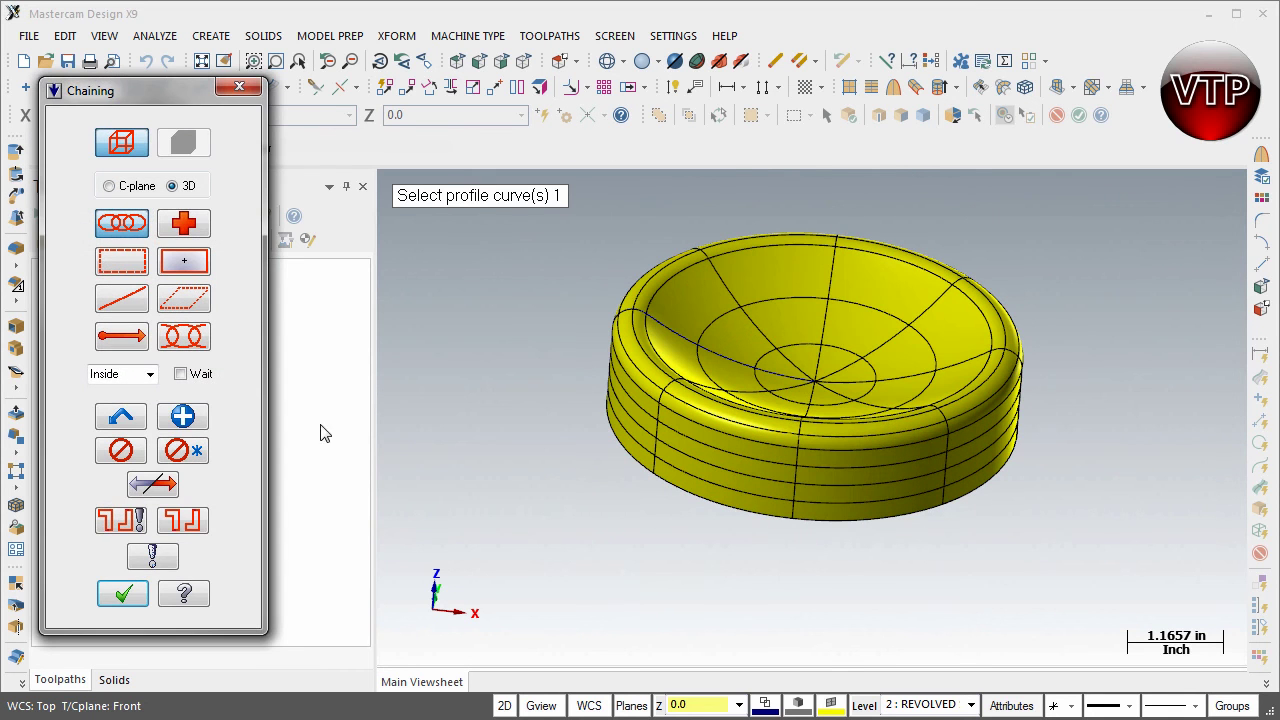
{"action": "left_click", "coordinate": [121, 595]}
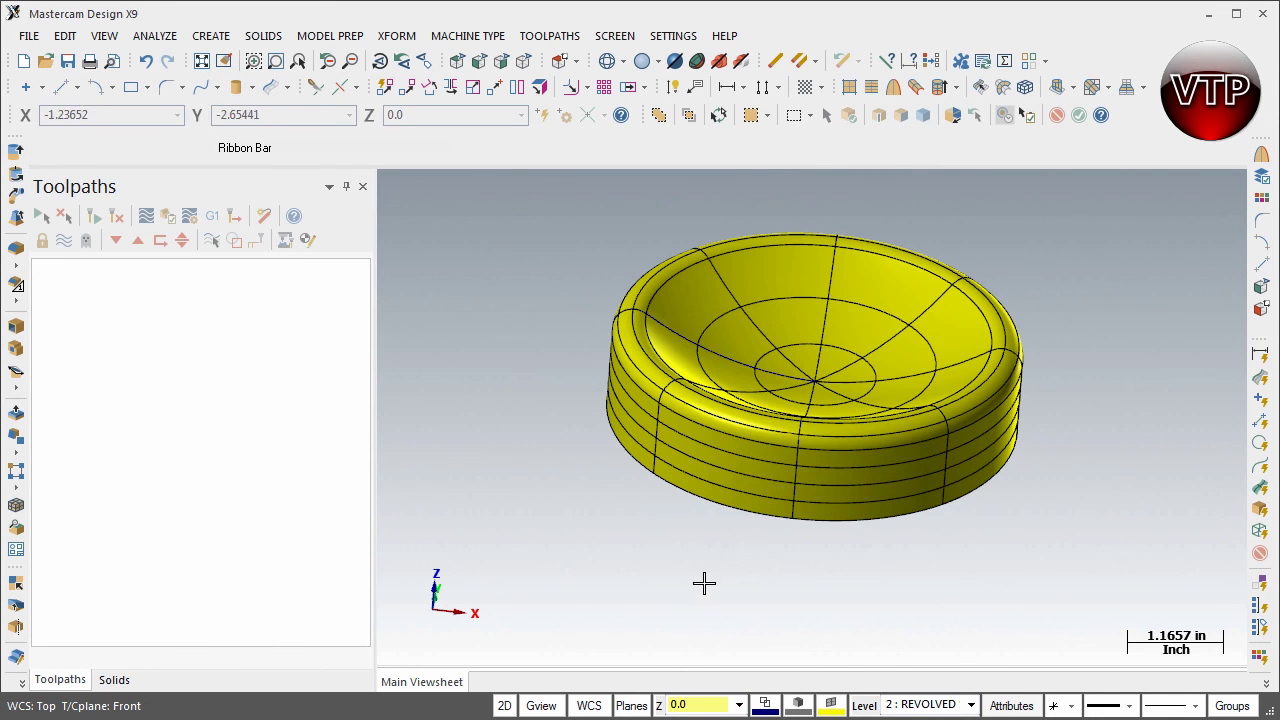
{"action": "left_click", "coordinate": [938, 86]}
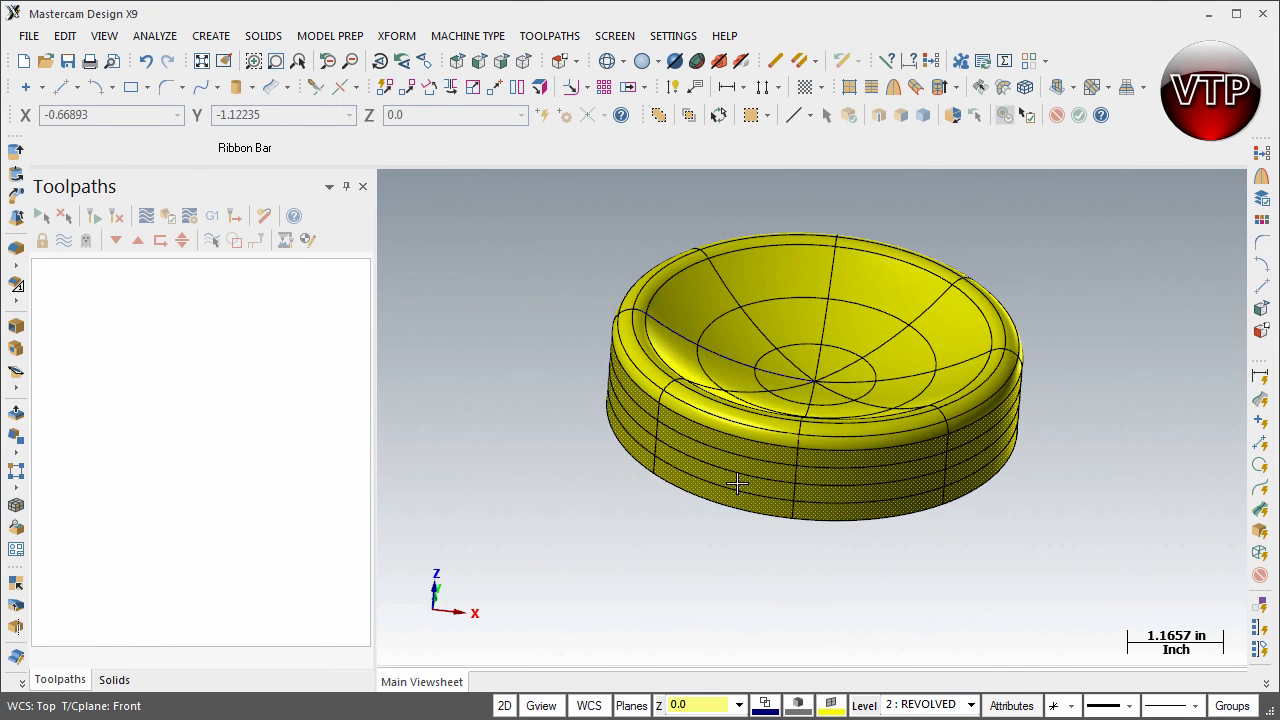
{"action": "key", "text": "Return"}
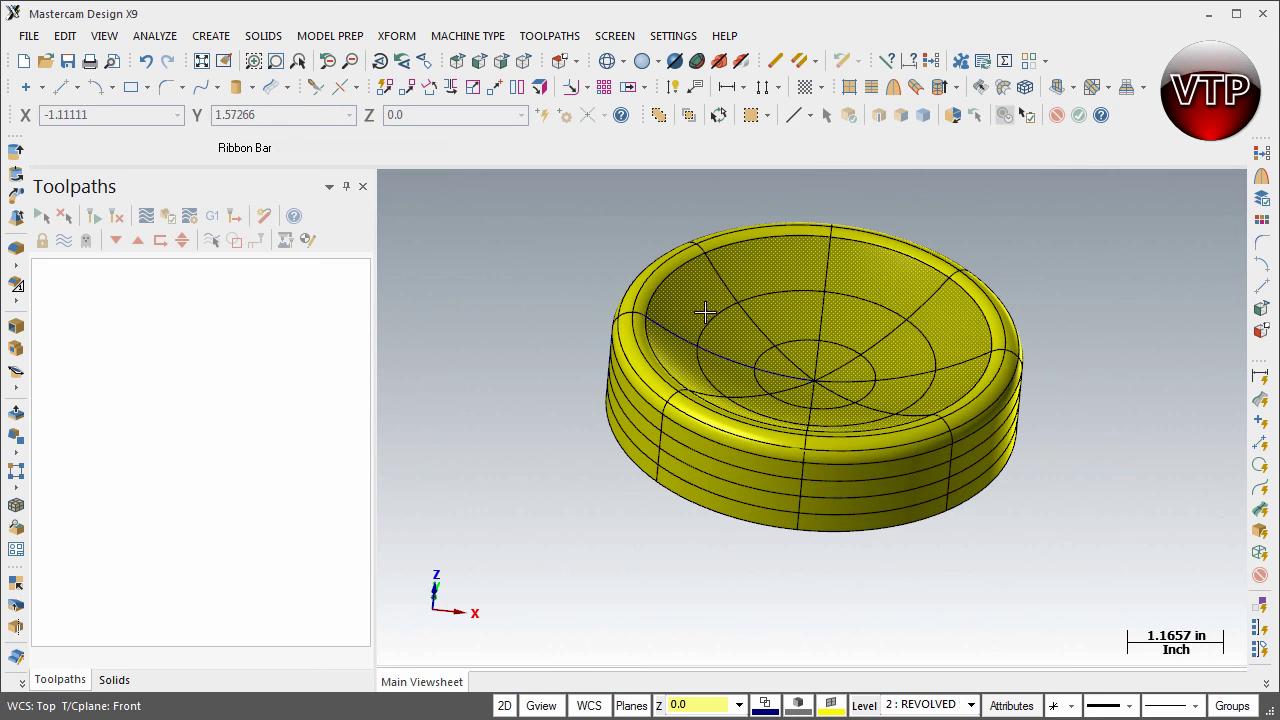
{"action": "mouse_move", "coordinate": [914, 472]}
{"action": "middle_mouse_down"}
{"action": "mouse_move", "coordinate": [937, 430]}
{"action": "mouse_move", "coordinate": [914, 471]}
{"action": "middle_mouse_up"}
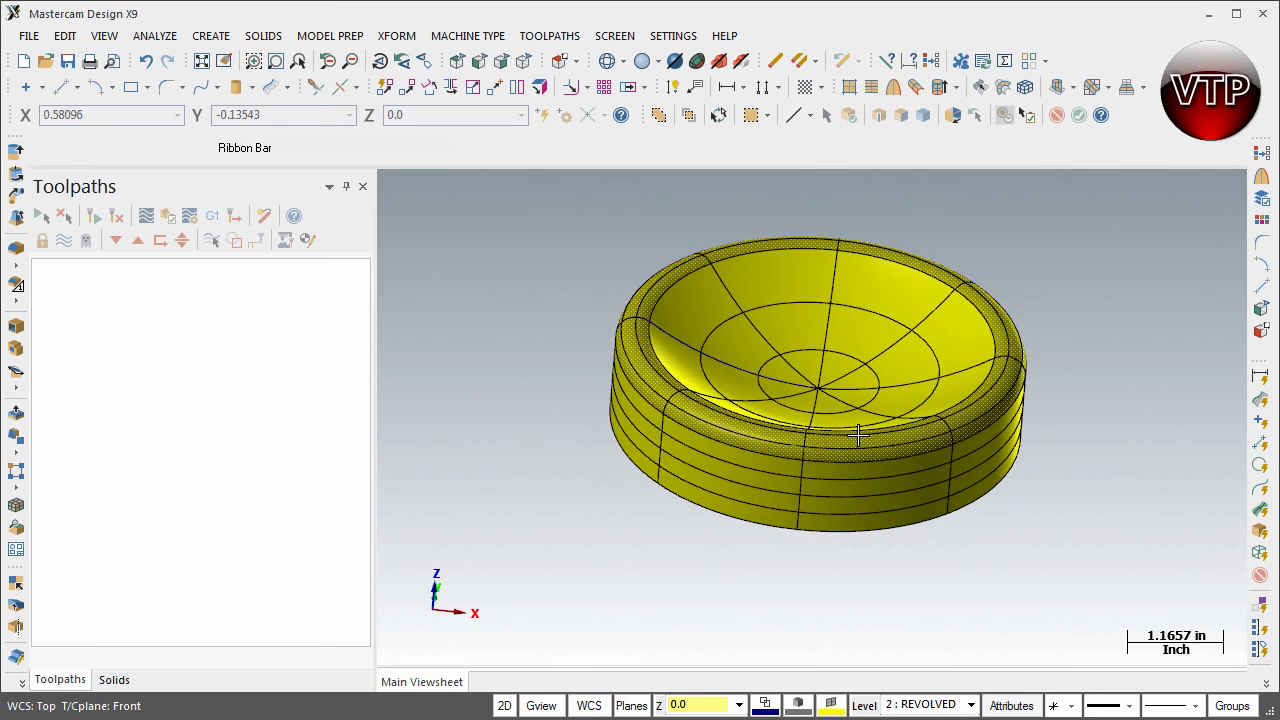